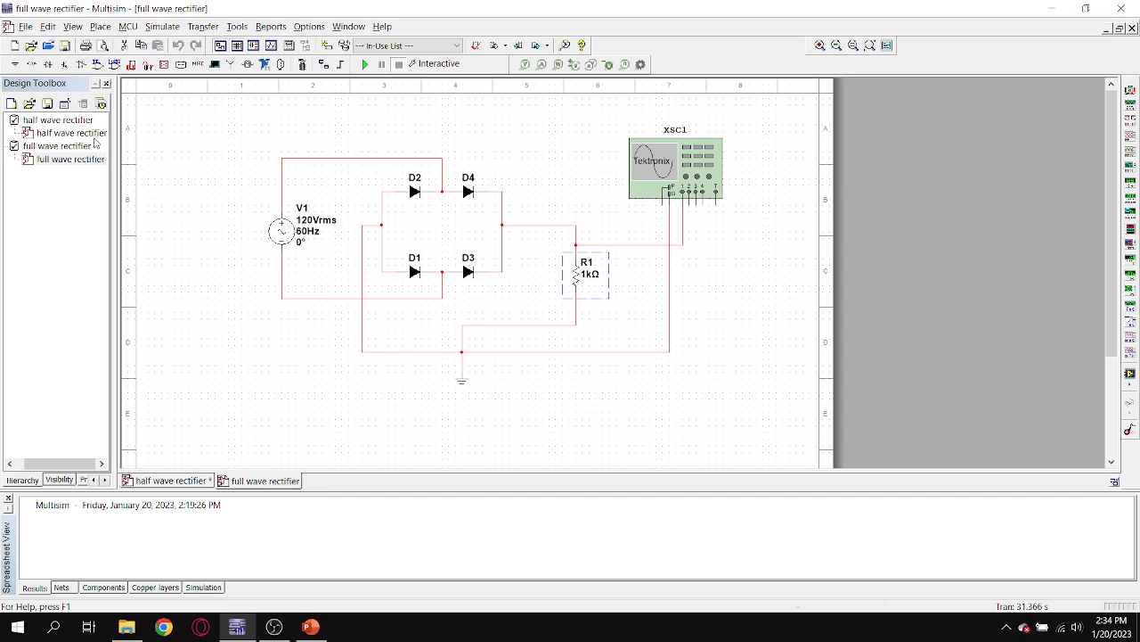
# Compare the half wave rectifier and full wave rectifier schematics, finishing on the half wave rectifier design.
pyautogui.doubleClick(94, 134)
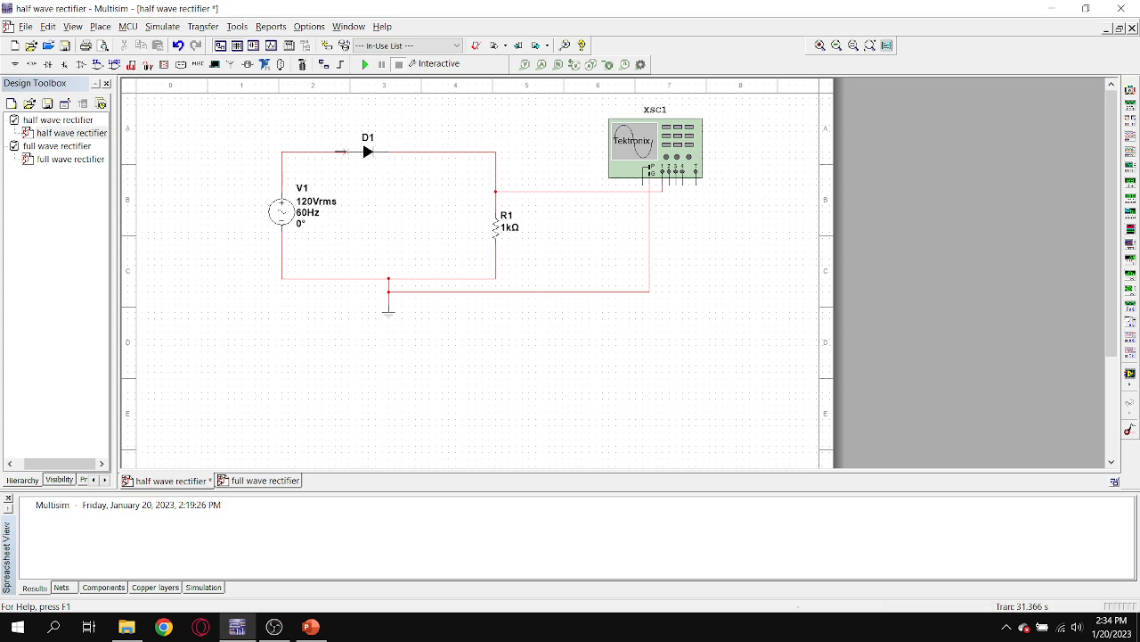
pyautogui.doubleClick(81, 158)
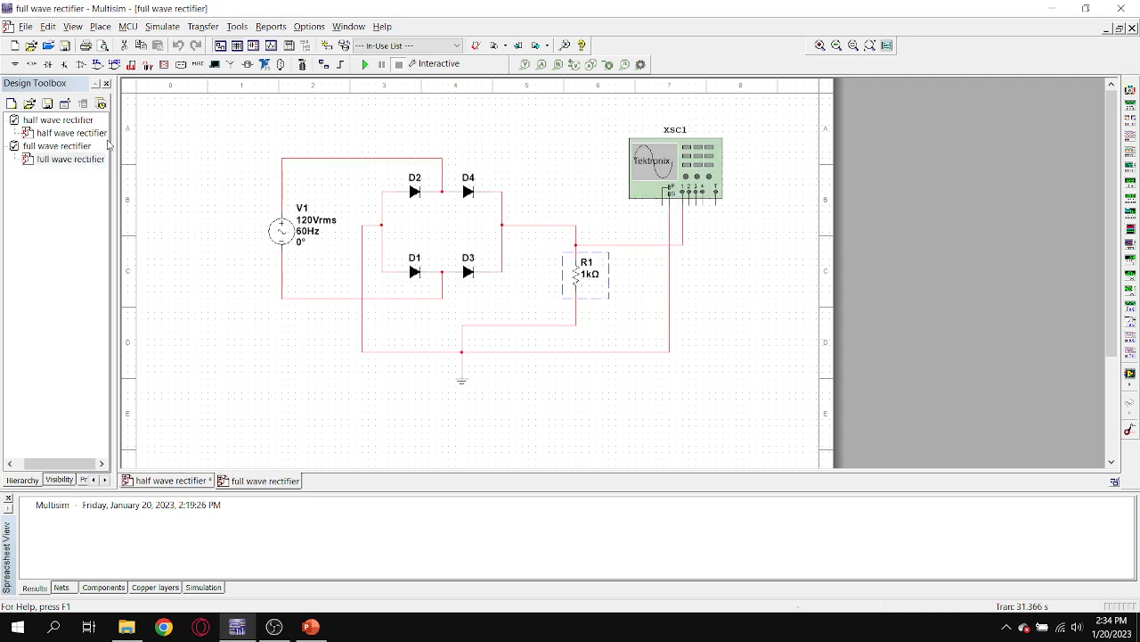
pyautogui.click(106, 137)
pyautogui.click(99, 160)
pyautogui.click(100, 136)
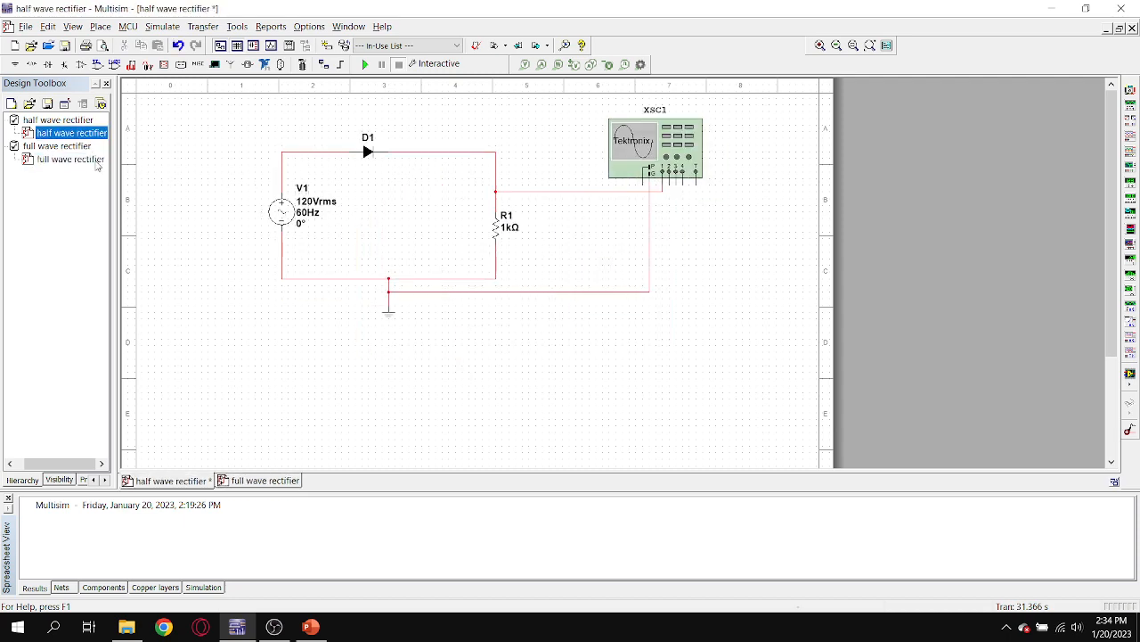
pyautogui.click(98, 161)
pyautogui.click(99, 138)
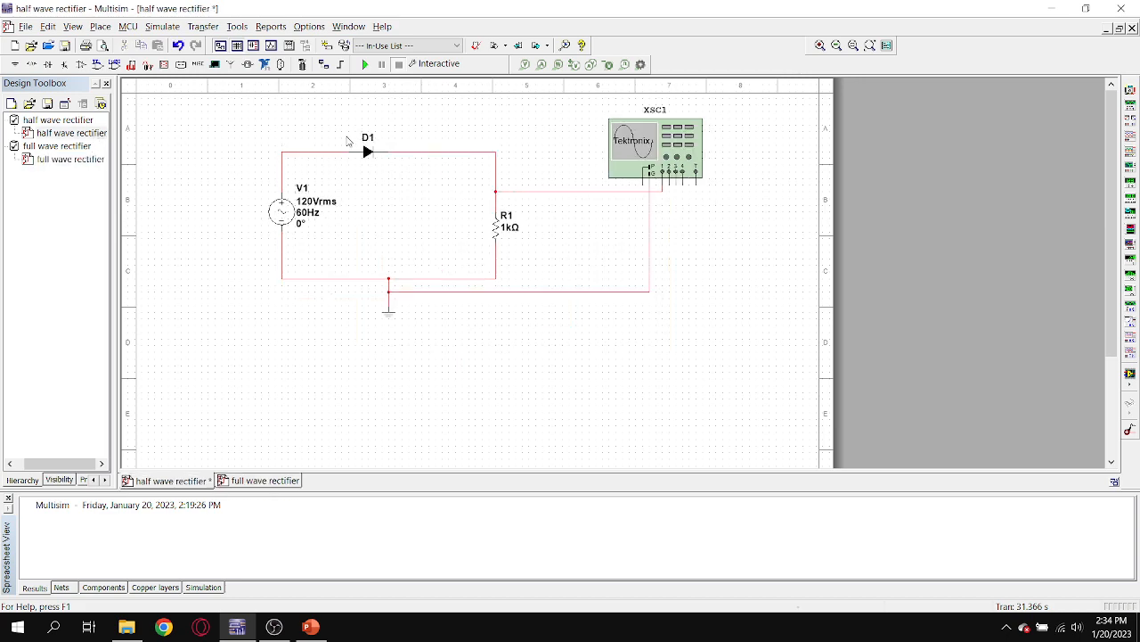
pyautogui.click(100, 160)
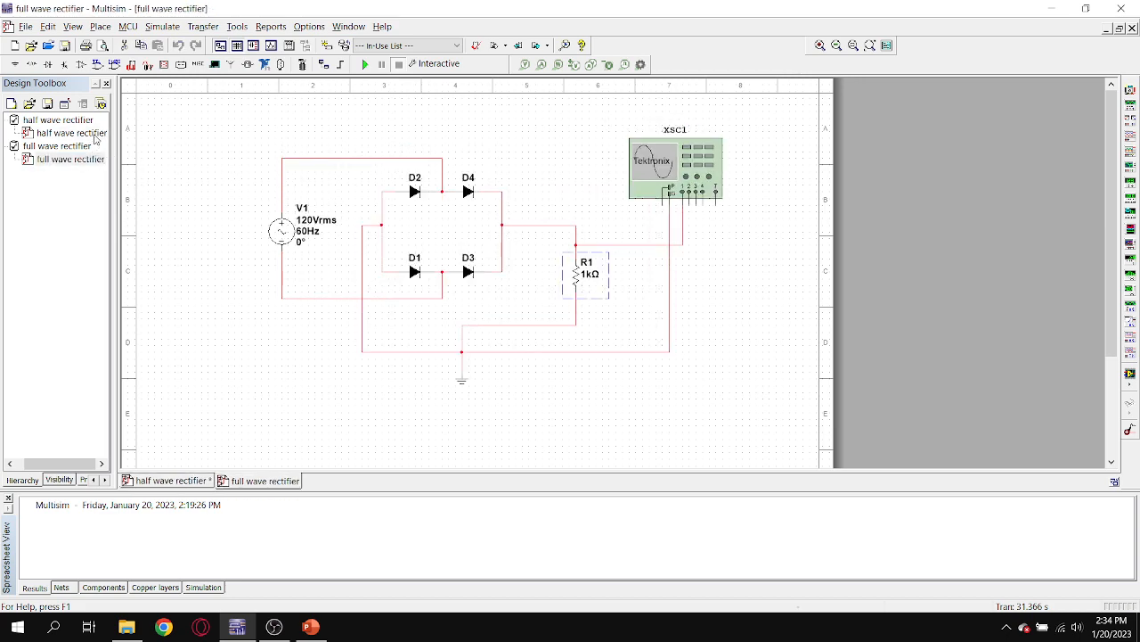
pyautogui.click(96, 134)
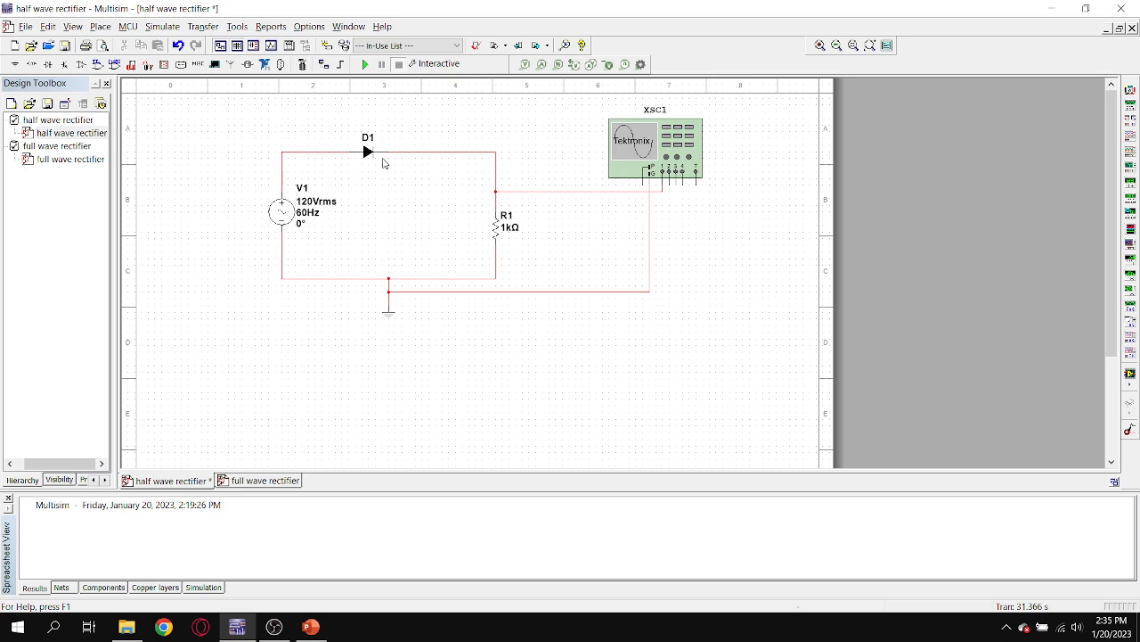
pyautogui.click(84, 159)
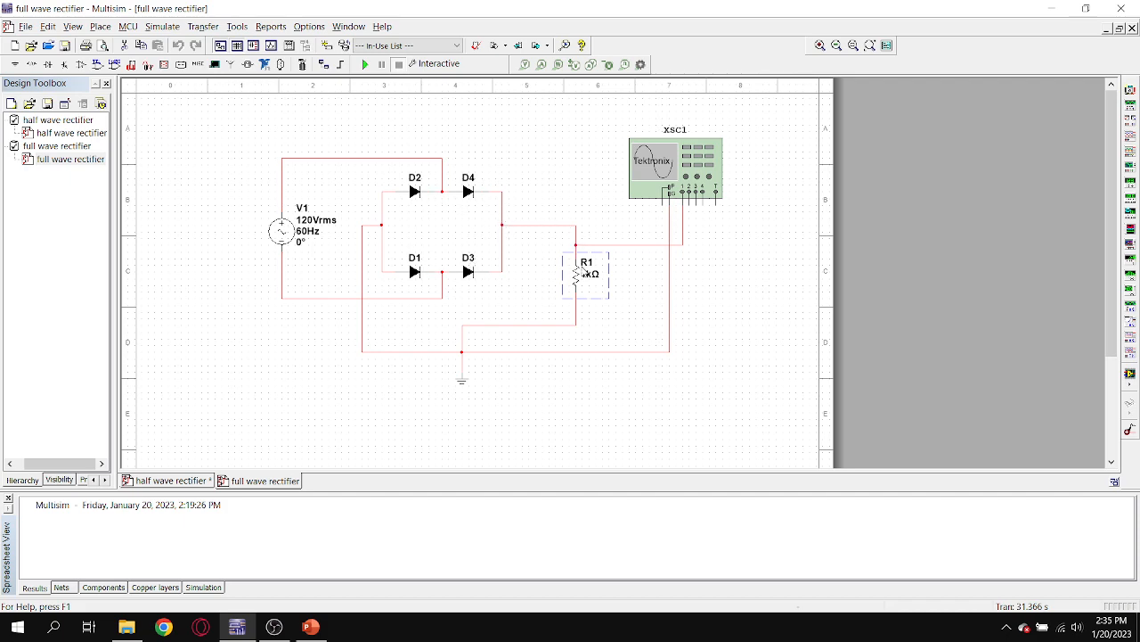
pyautogui.doubleClick(73, 132)
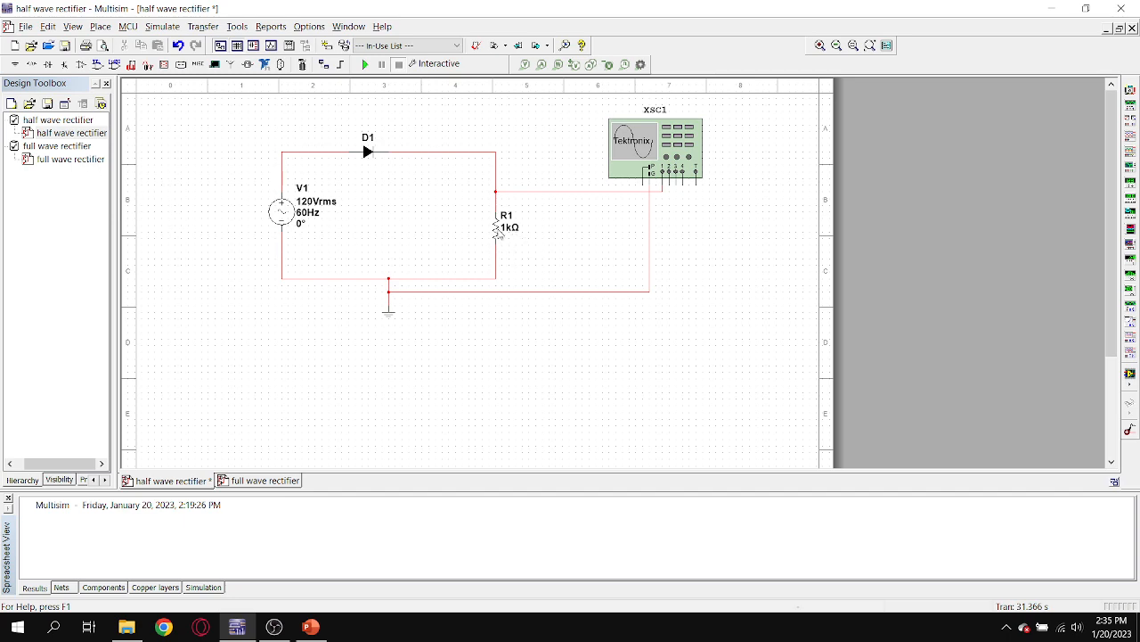
# Simulate the half wave rectifier and capture a single sequence on oscilloscope XSC1 after an autoset, with the measurements shown.
pyautogui.click(365, 65)
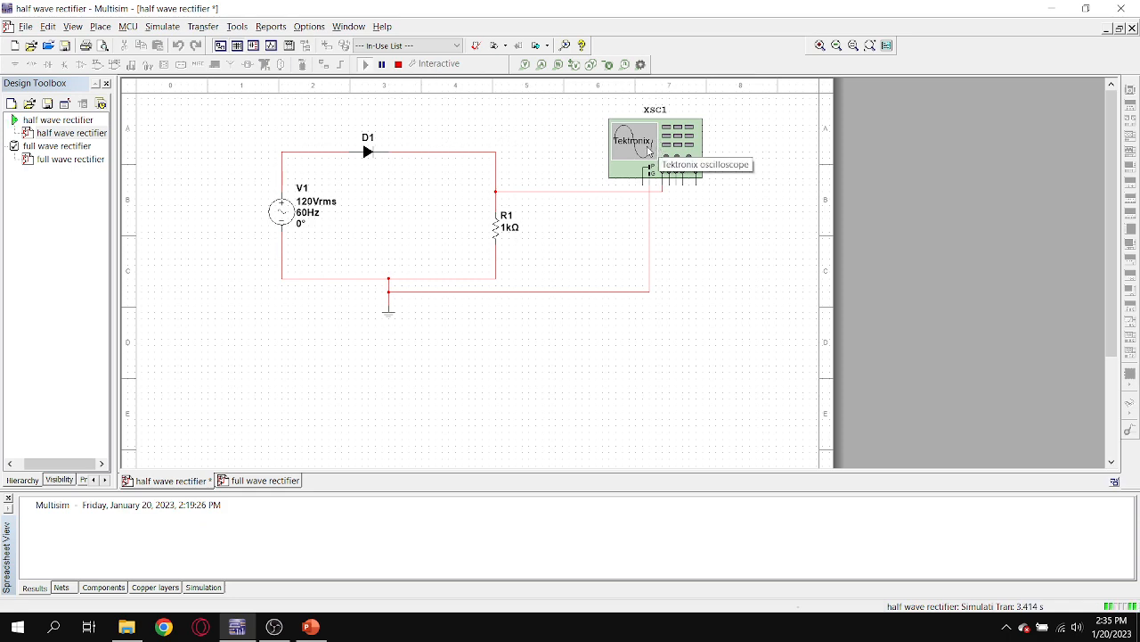
pyautogui.doubleClick(648, 152)
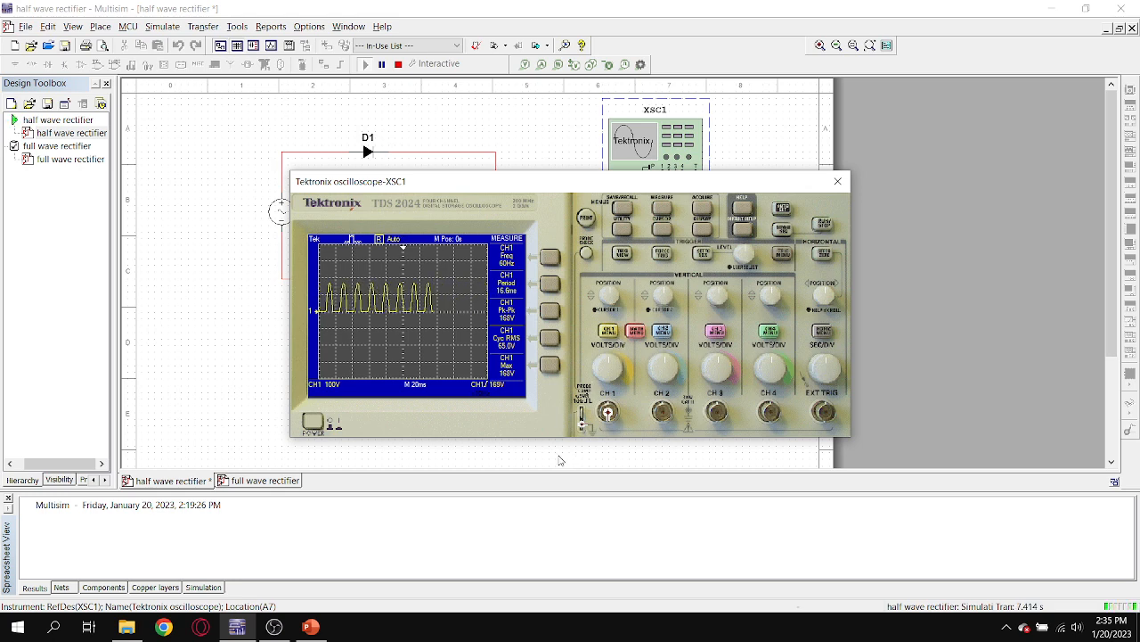
pyautogui.click(783, 210)
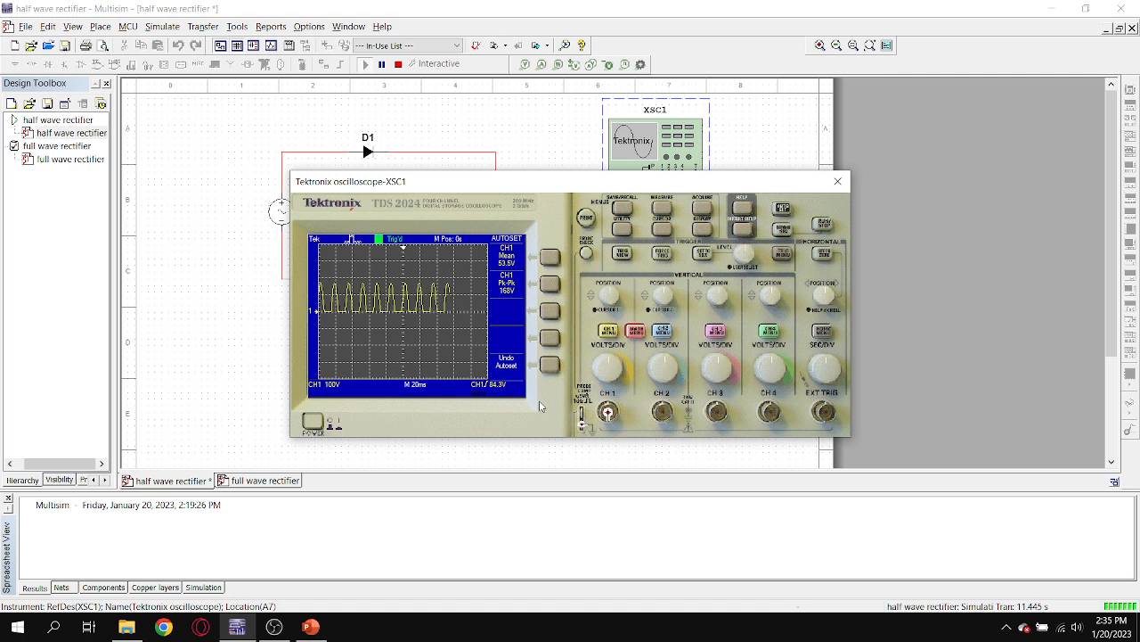
pyautogui.click(664, 208)
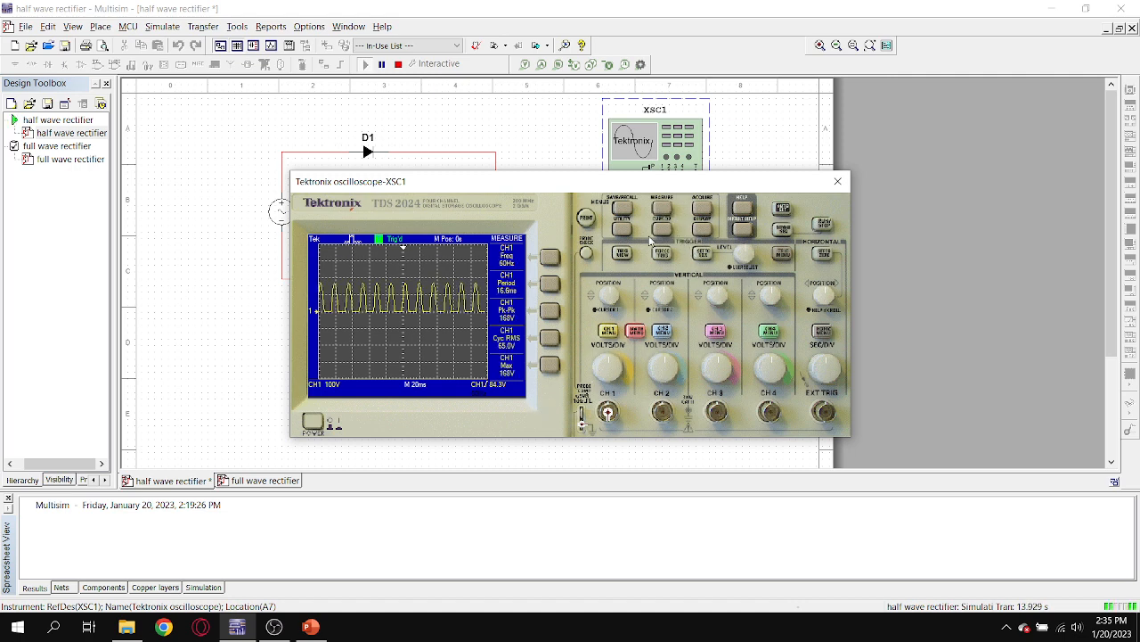
pyautogui.click(783, 230)
# Examine the rectified waveform and its measurements against the circuit, closing the oscilloscope and stopping the simulation when done.
pyautogui.moveTo(526, 181); pyautogui.dragTo(629, 393)
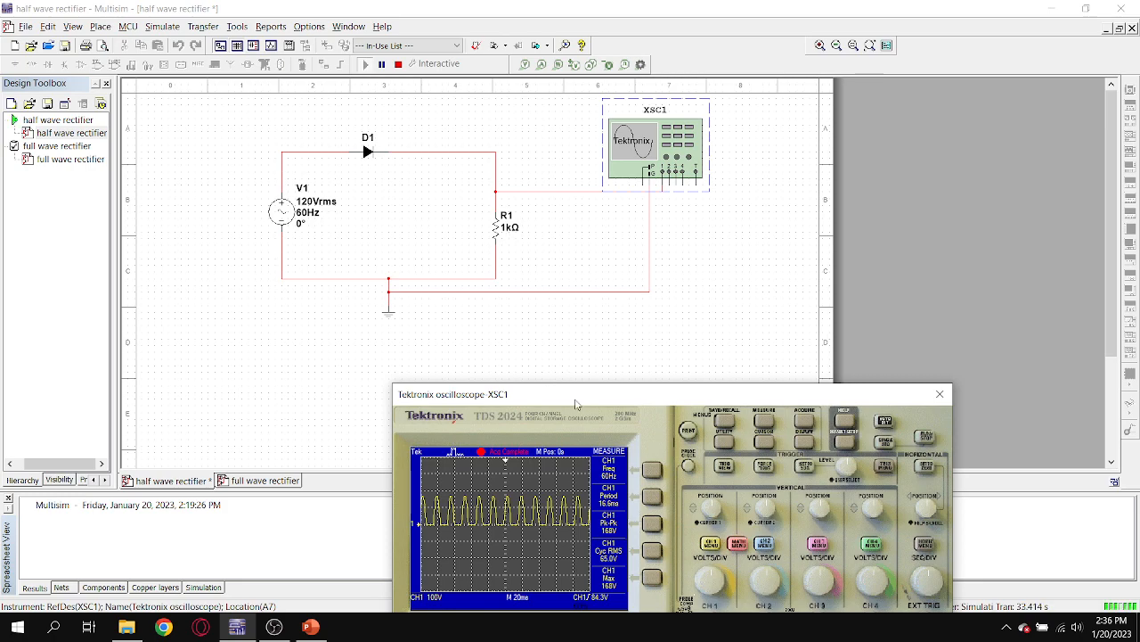
pyautogui.moveTo(576, 402); pyautogui.dragTo(430, 147)
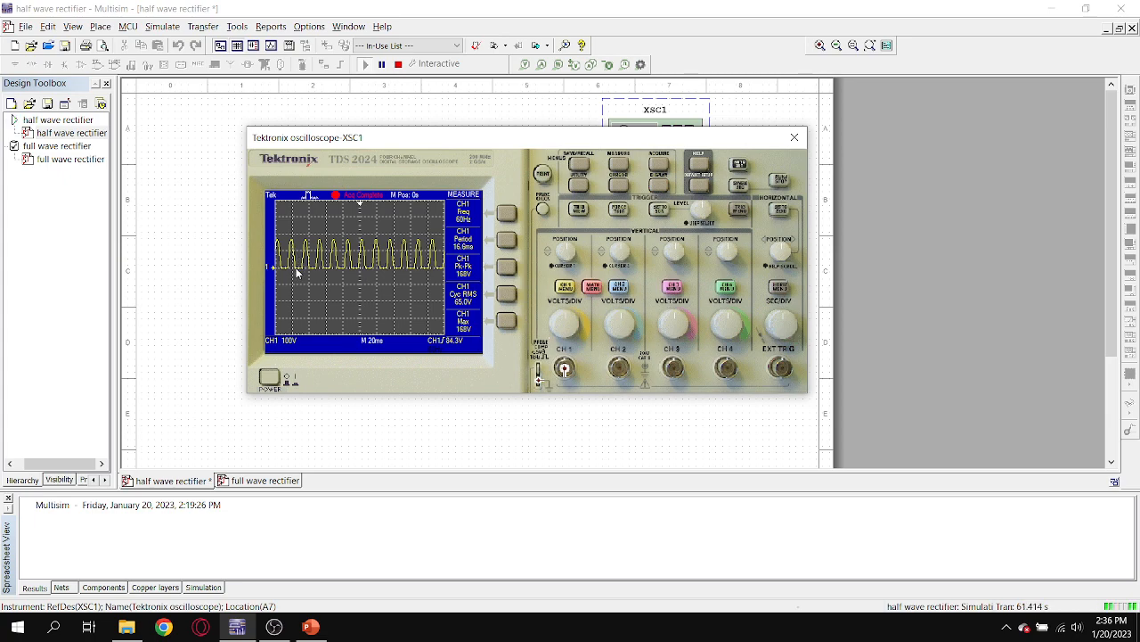
pyautogui.moveTo(437, 139); pyautogui.dragTo(413, 286)
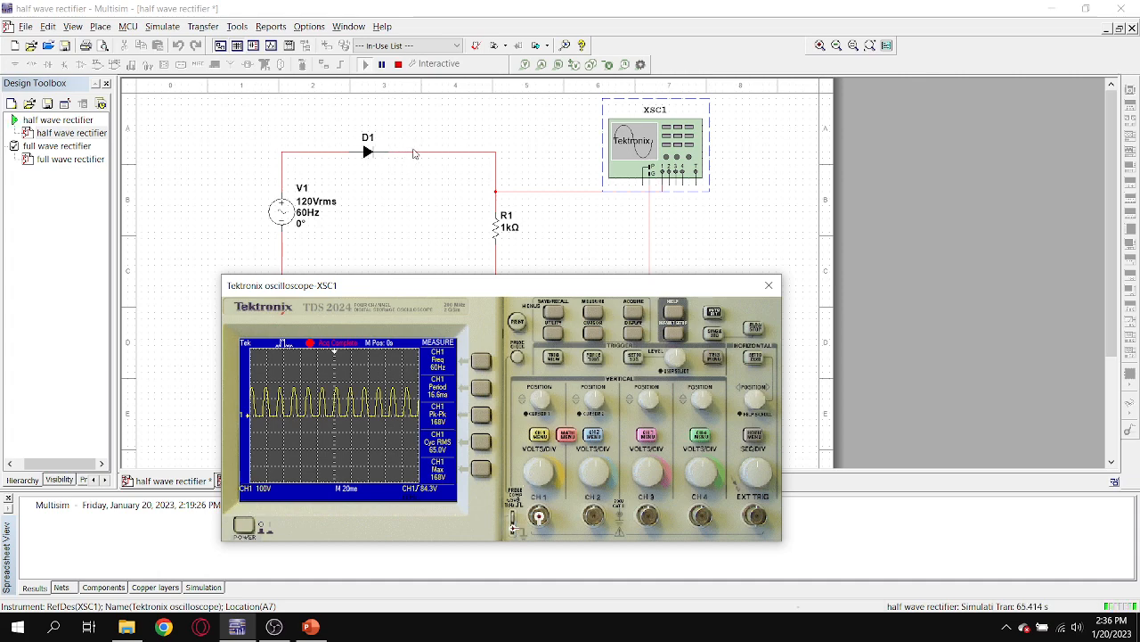
pyautogui.moveTo(462, 288); pyautogui.dragTo(489, 161)
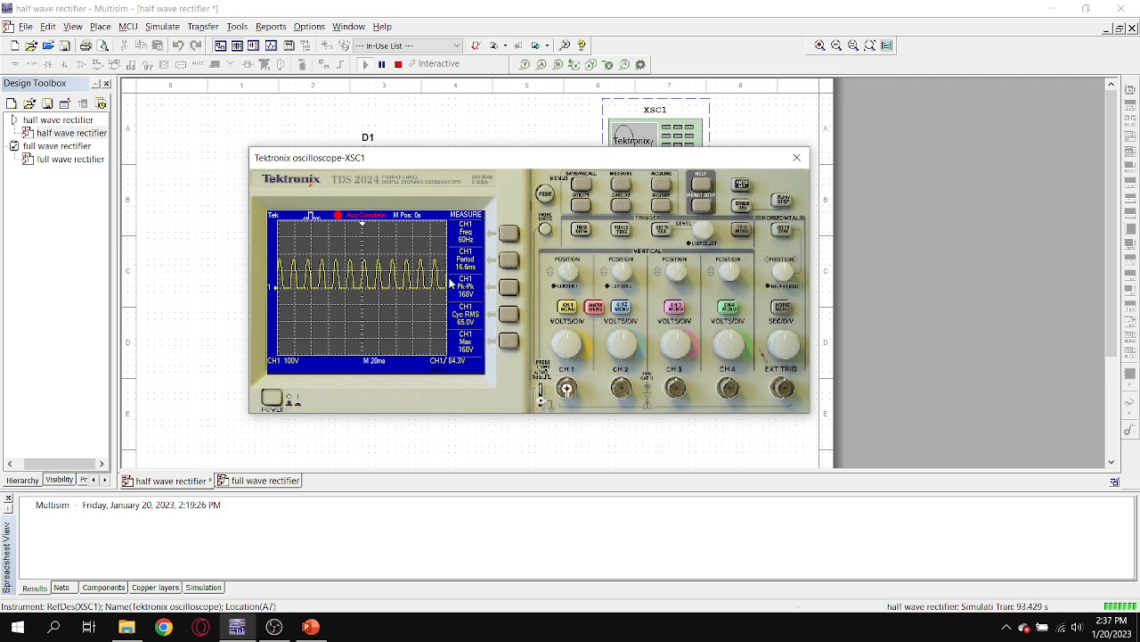
pyautogui.moveTo(437, 160); pyautogui.dragTo(439, 169)
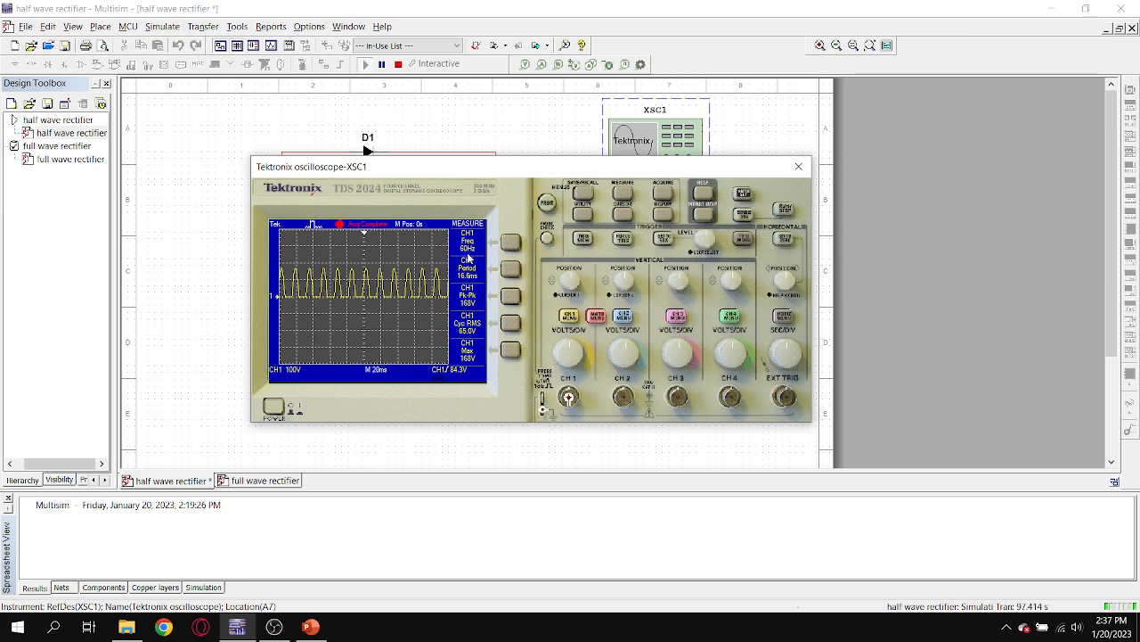
pyautogui.moveTo(450, 166); pyautogui.dragTo(425, 134)
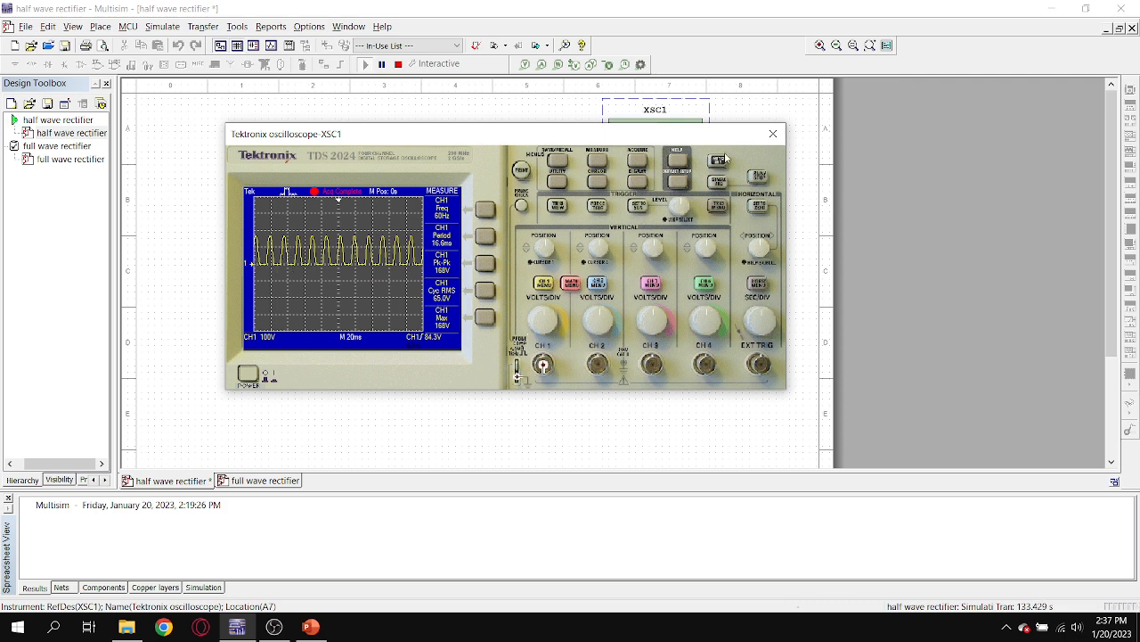
pyautogui.click(773, 135)
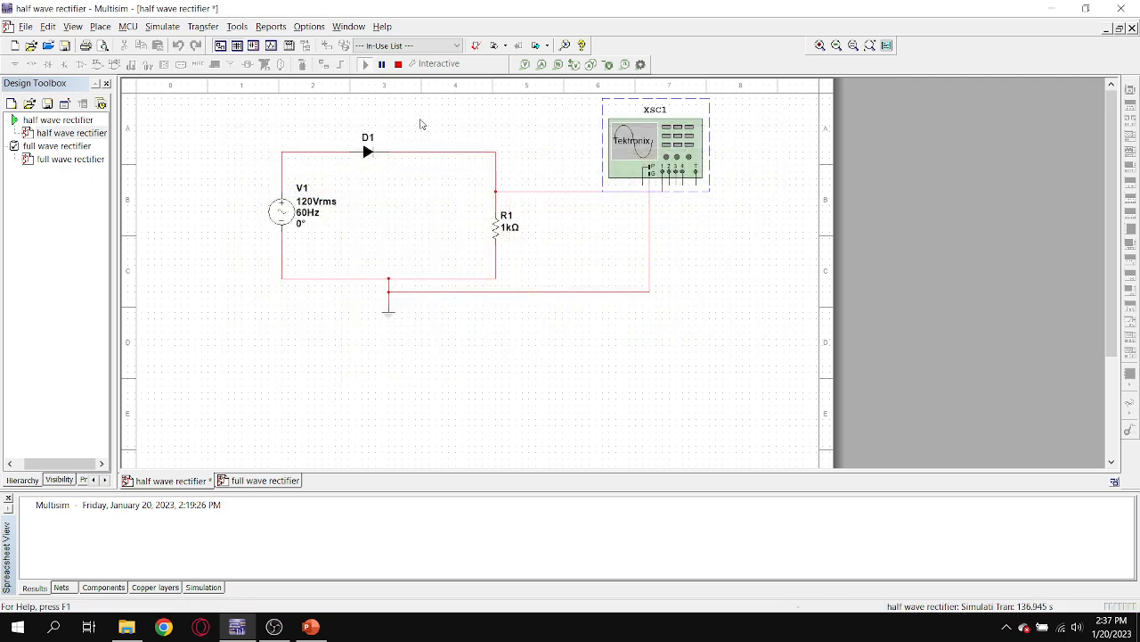
pyautogui.click(399, 65)
# Delete load resistor R1 from the half wave rectifier circuit.
pyautogui.doubleClick(497, 230)
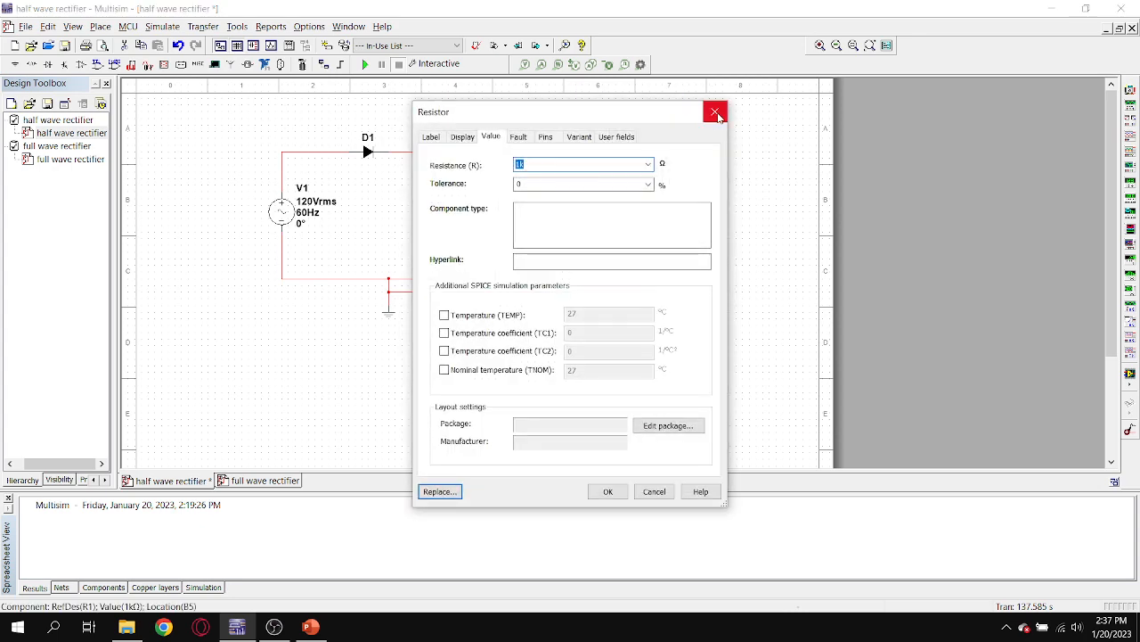
pyautogui.click(714, 111)
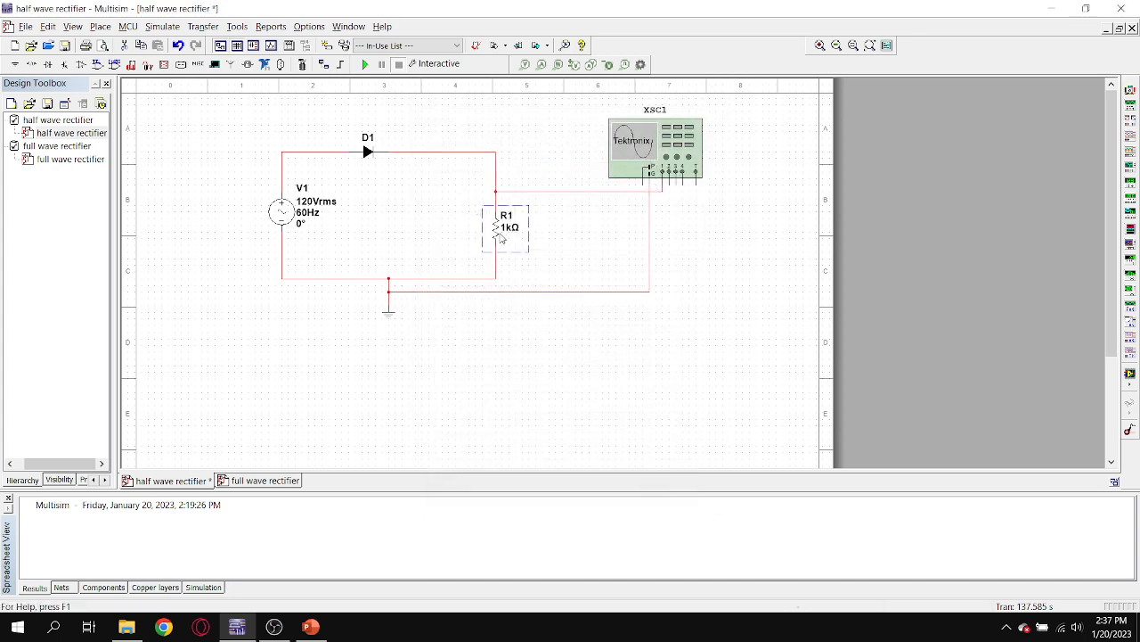
pyautogui.rightClick(497, 239)
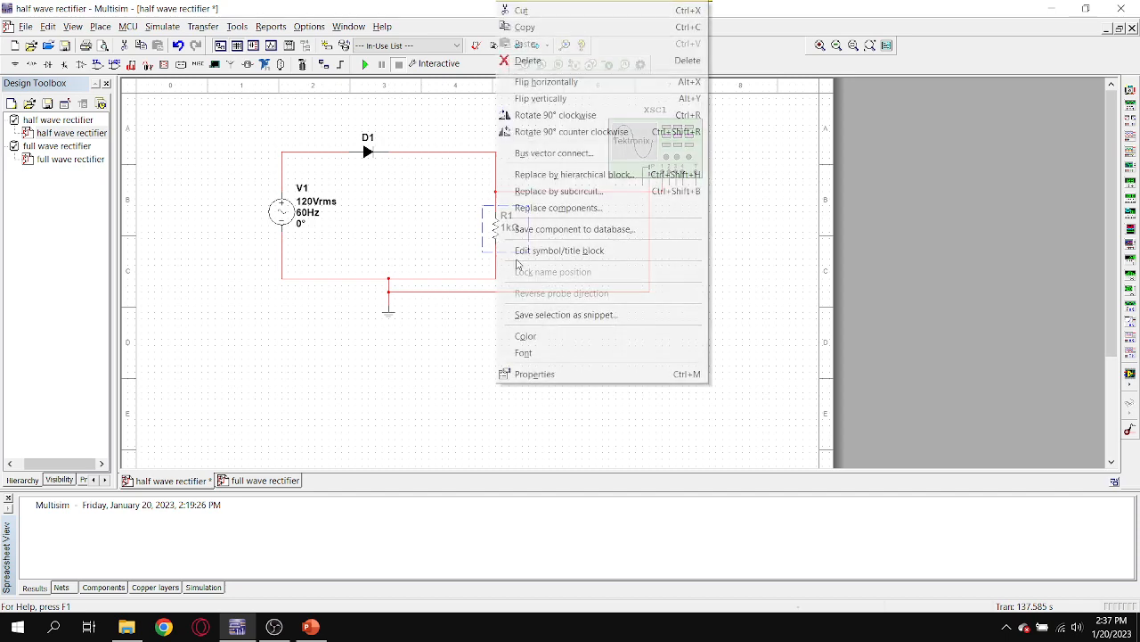
pyautogui.press('Delete')
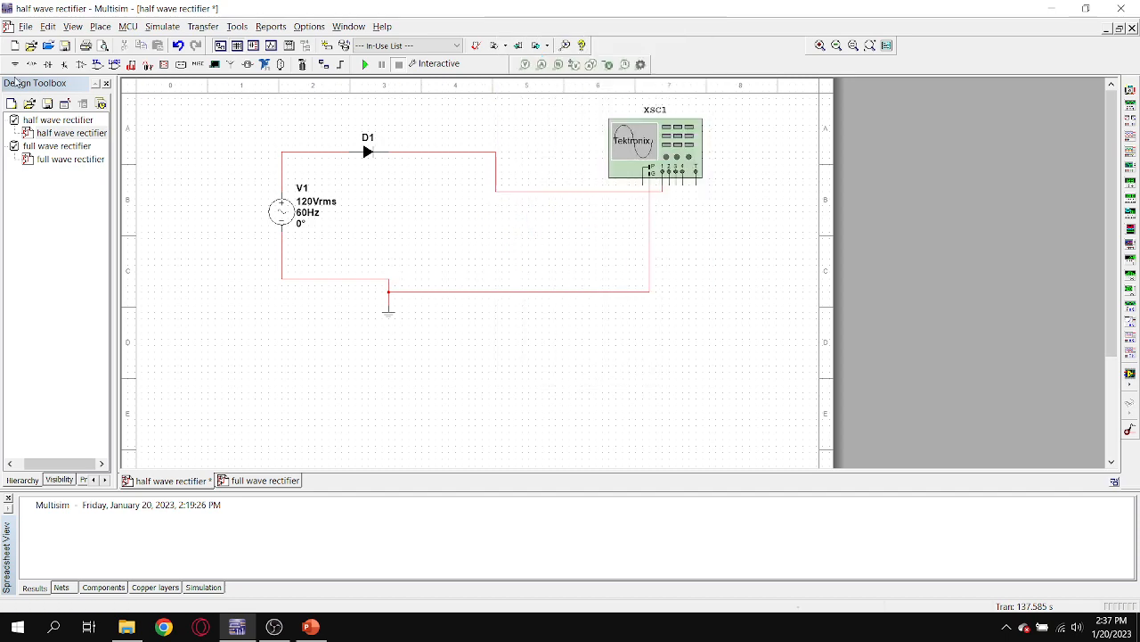
# Place a 0.10 pF capacitor from the Basic group's CAPACITOR family where the load resistor was.
pyautogui.hotkey('ctrl', 'w')
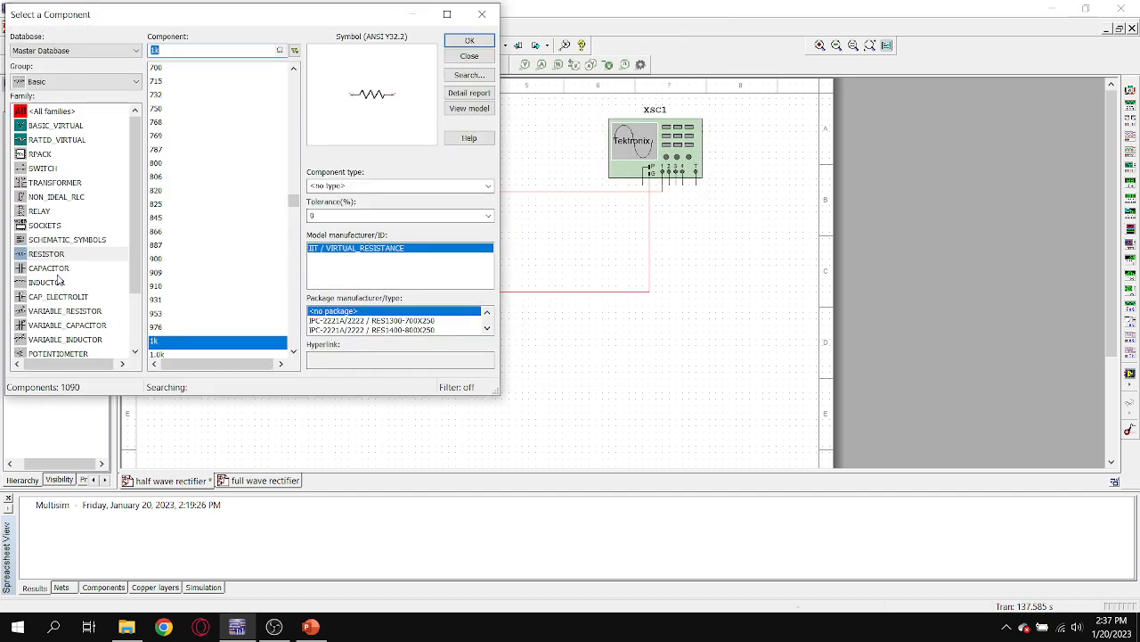
pyautogui.click(54, 268)
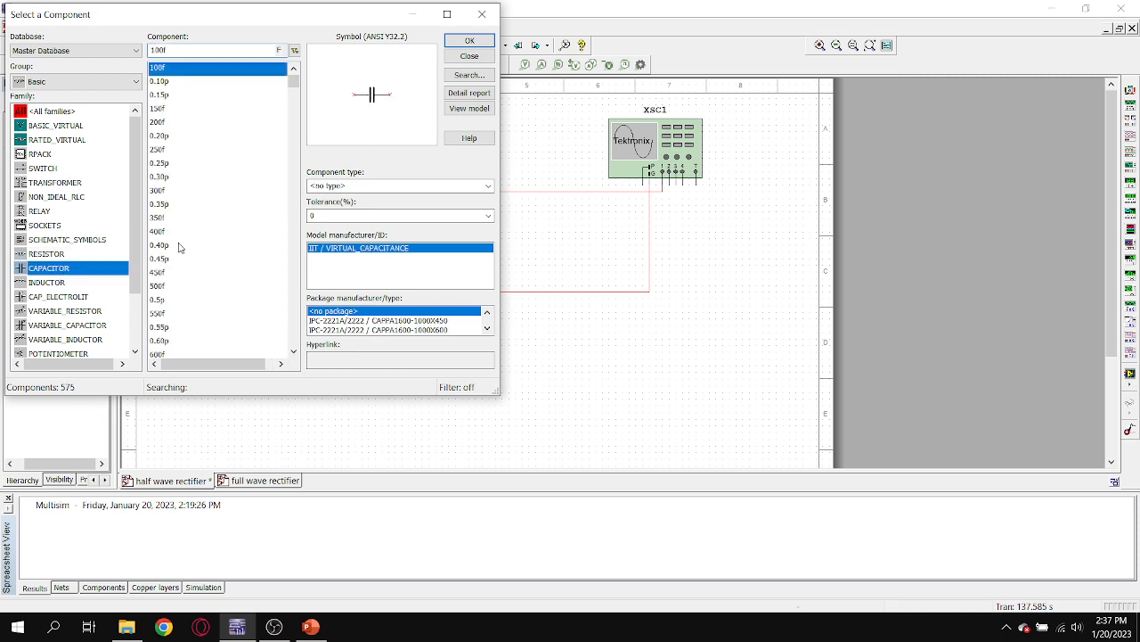
pyautogui.click(178, 81)
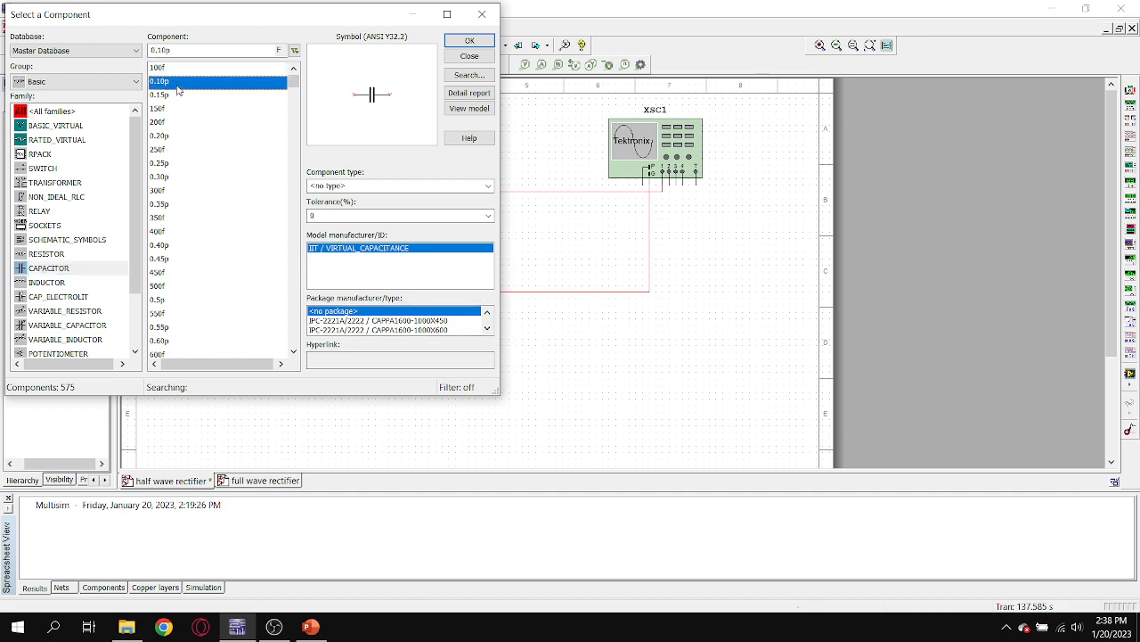
pyautogui.click(465, 39)
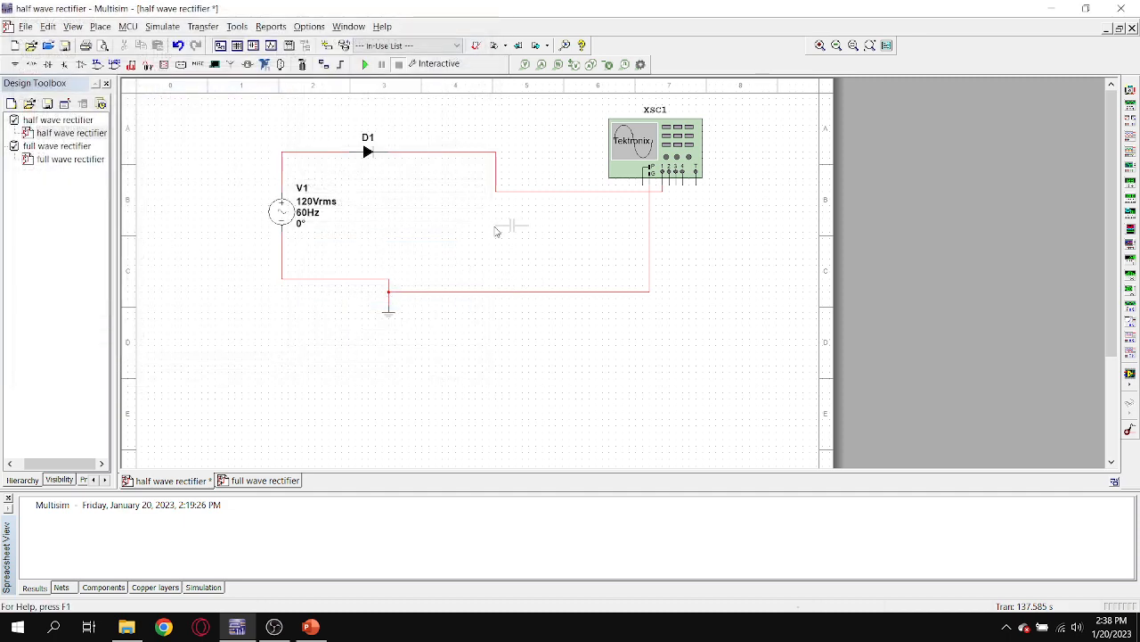
pyautogui.click(510, 225)
pyautogui.click(490, 15)
# Rotate the capacitor 90° clockwise and connect it between the diode's output wire and ground.
pyautogui.rightClick(506, 229)
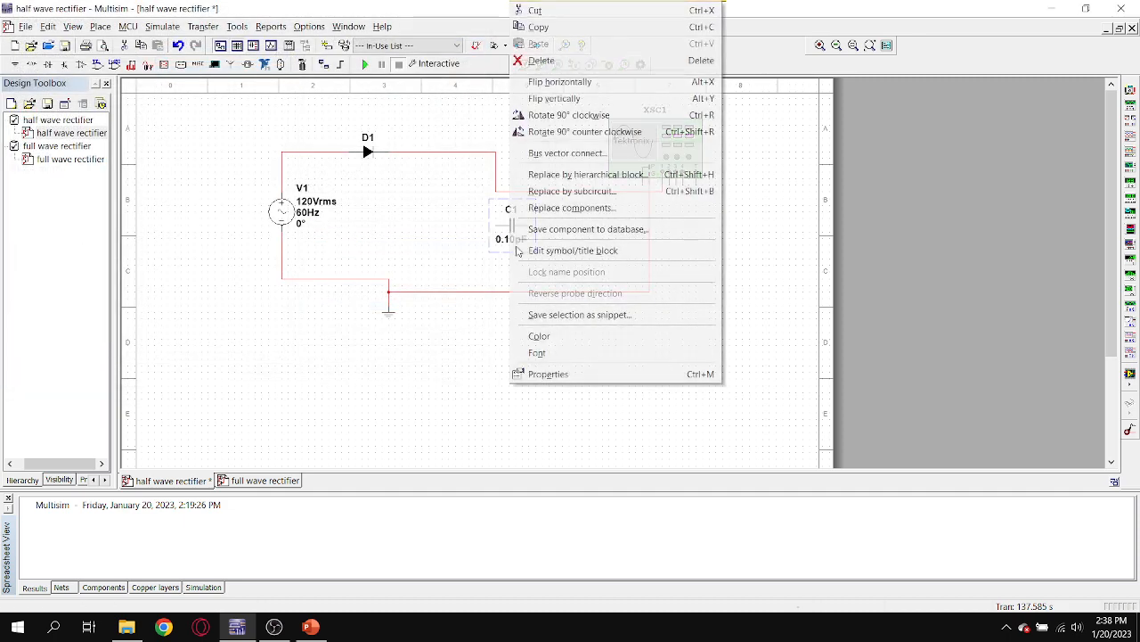
pyautogui.click(546, 115)
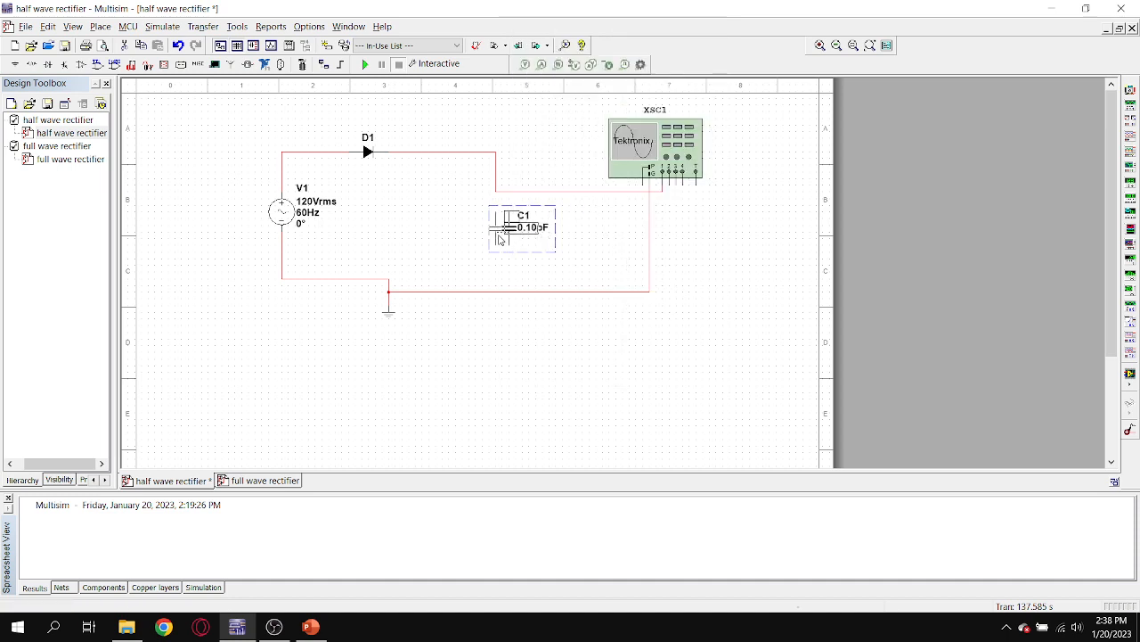
pyautogui.click(542, 351)
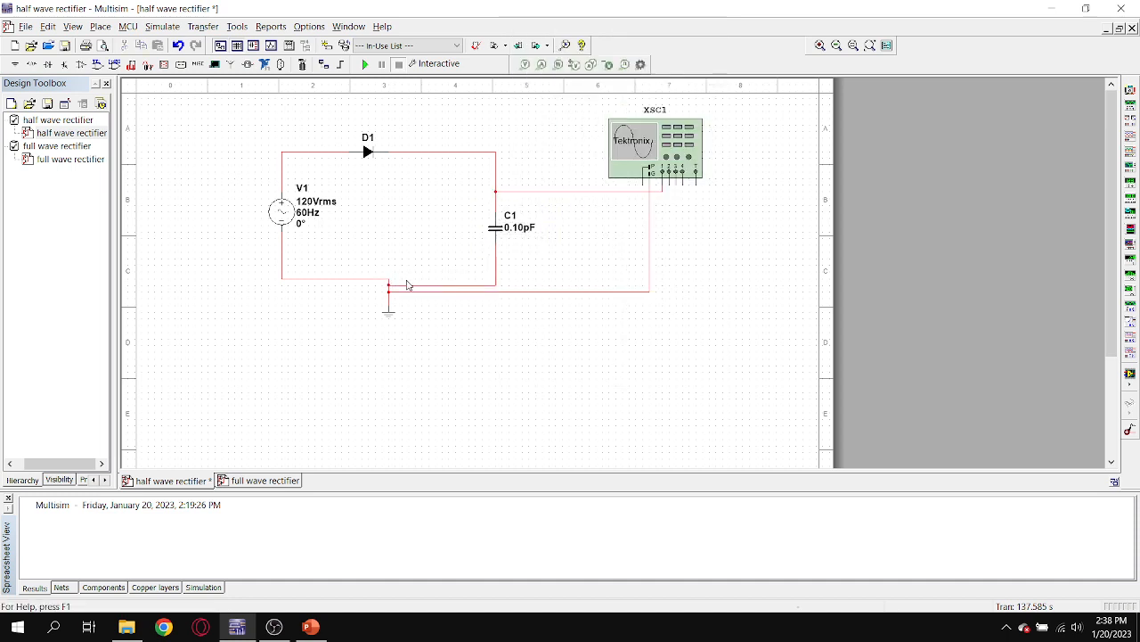
pyautogui.click(392, 285)
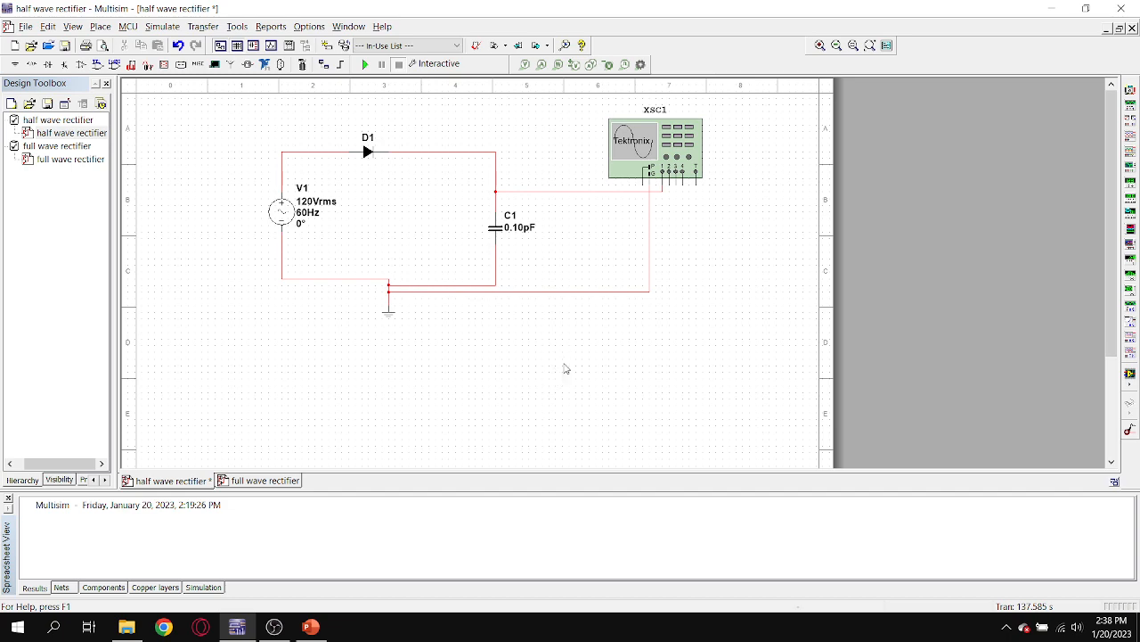
# Rerun the half wave rectifier simulation and examine the waveform across the capacitor on oscilloscope XSC1.
pyautogui.click(365, 64)
pyautogui.doubleClick(630, 135)
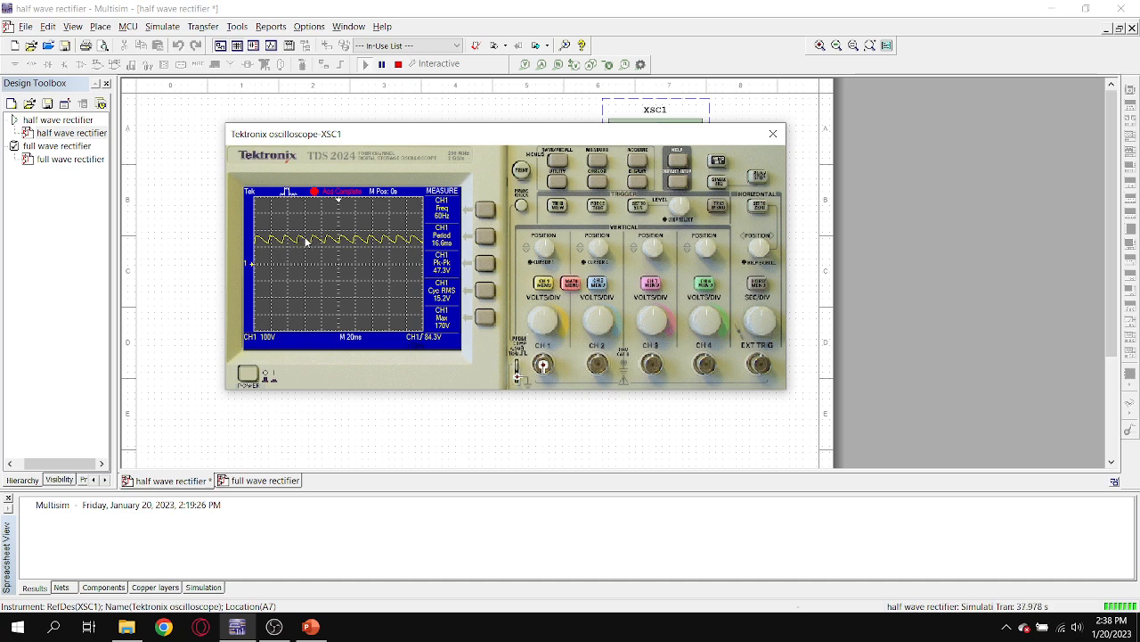
pyautogui.moveTo(492, 135); pyautogui.dragTo(554, 172)
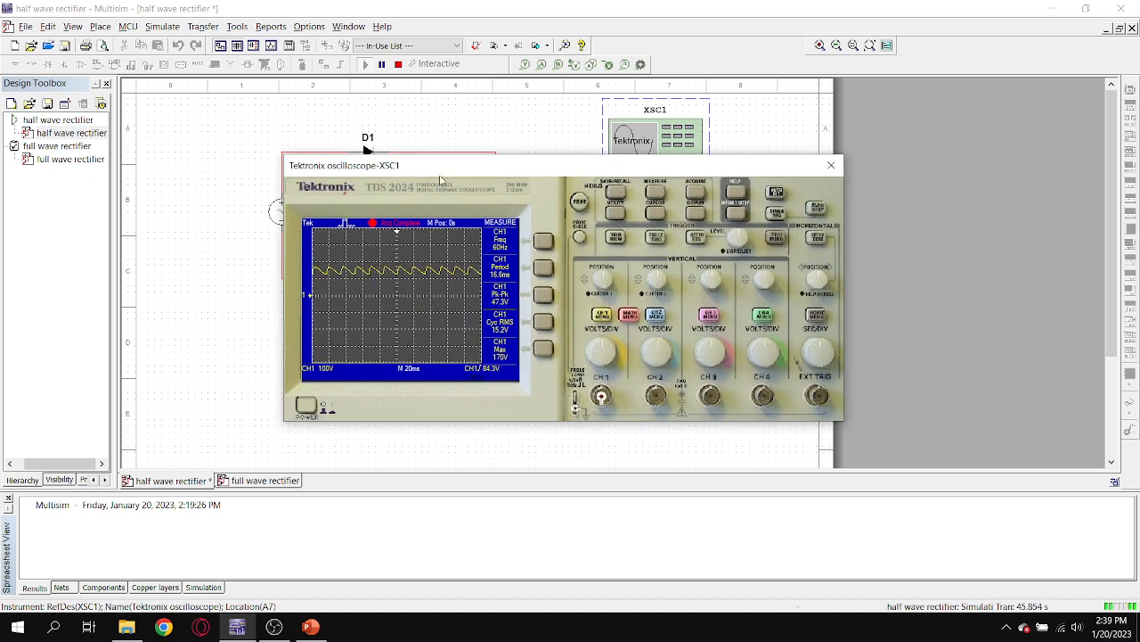
pyautogui.moveTo(442, 166); pyautogui.dragTo(425, 261)
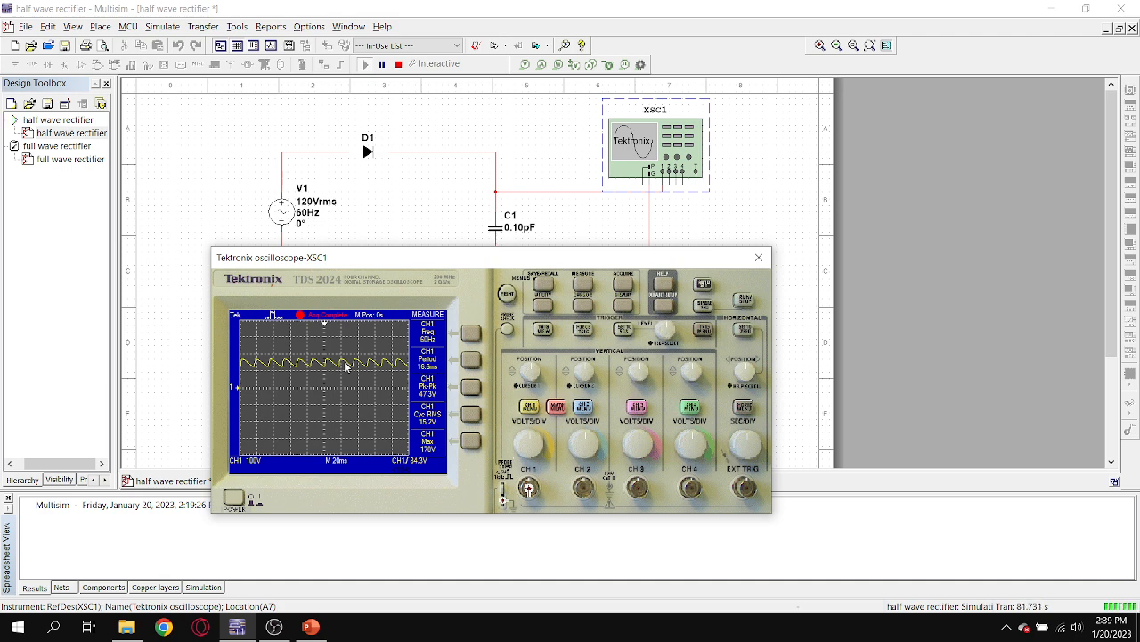
# Close the oscilloscope view and set capacitor C1's capacitance to 1 pF in the half wave rectifier.
pyautogui.moveTo(543, 256); pyautogui.dragTo(526, 260)
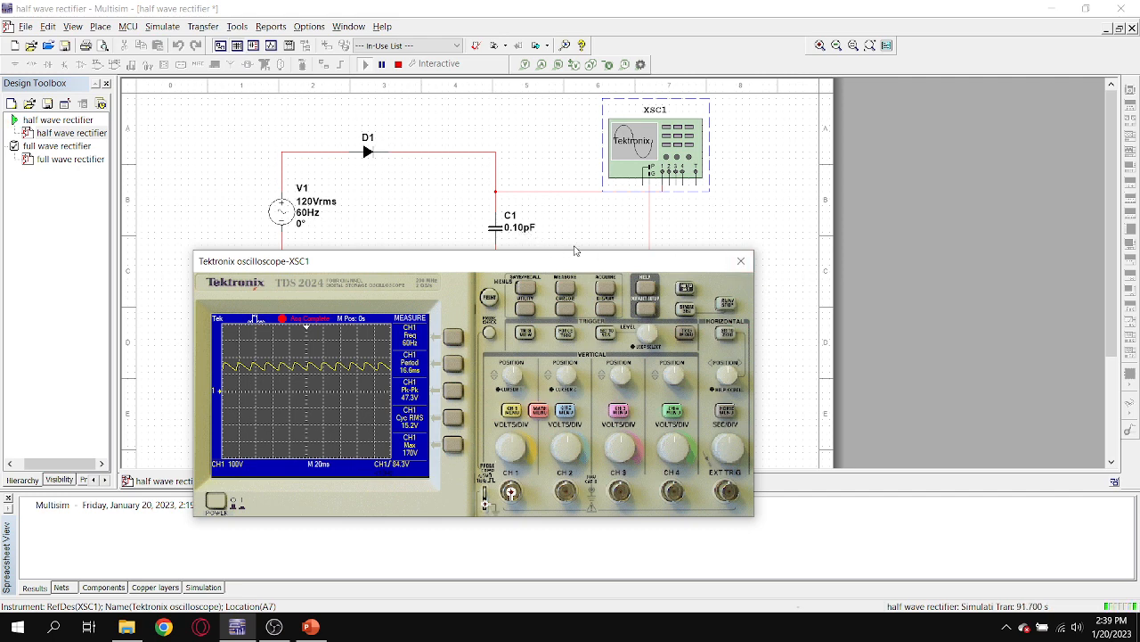
pyautogui.click(741, 263)
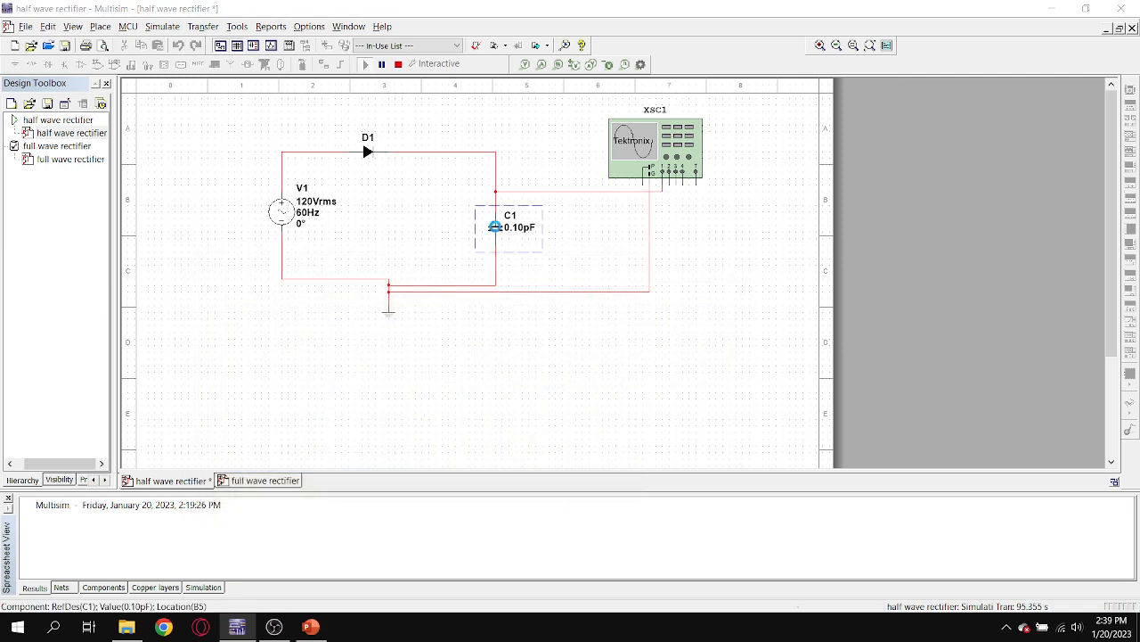
pyautogui.doubleClick(495, 226)
pyautogui.click(540, 165)
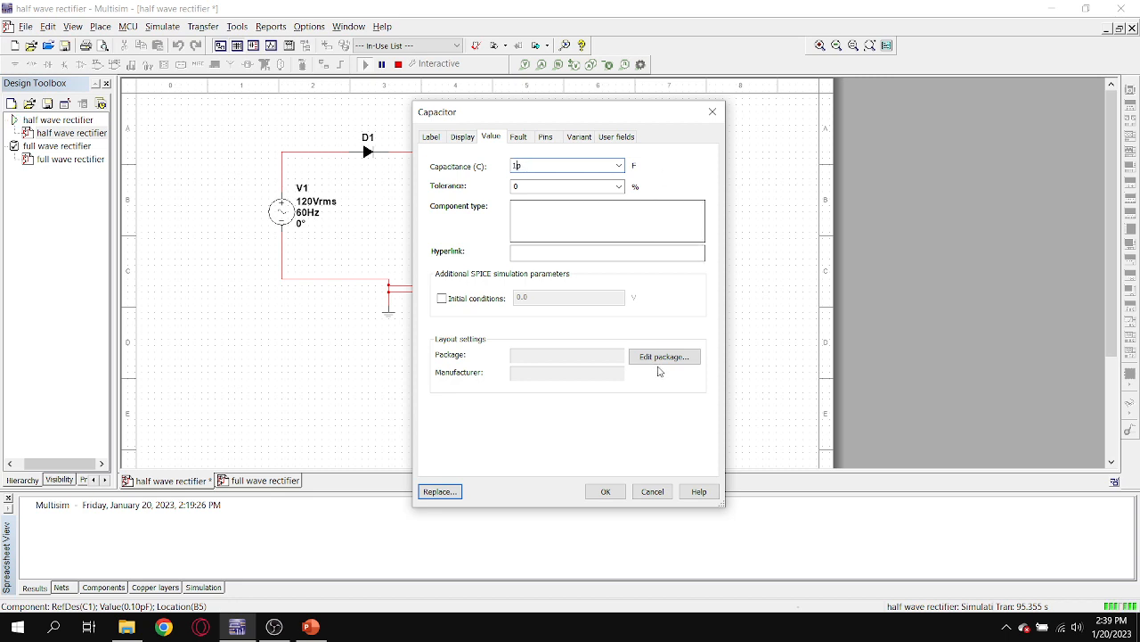
pyautogui.click(605, 491)
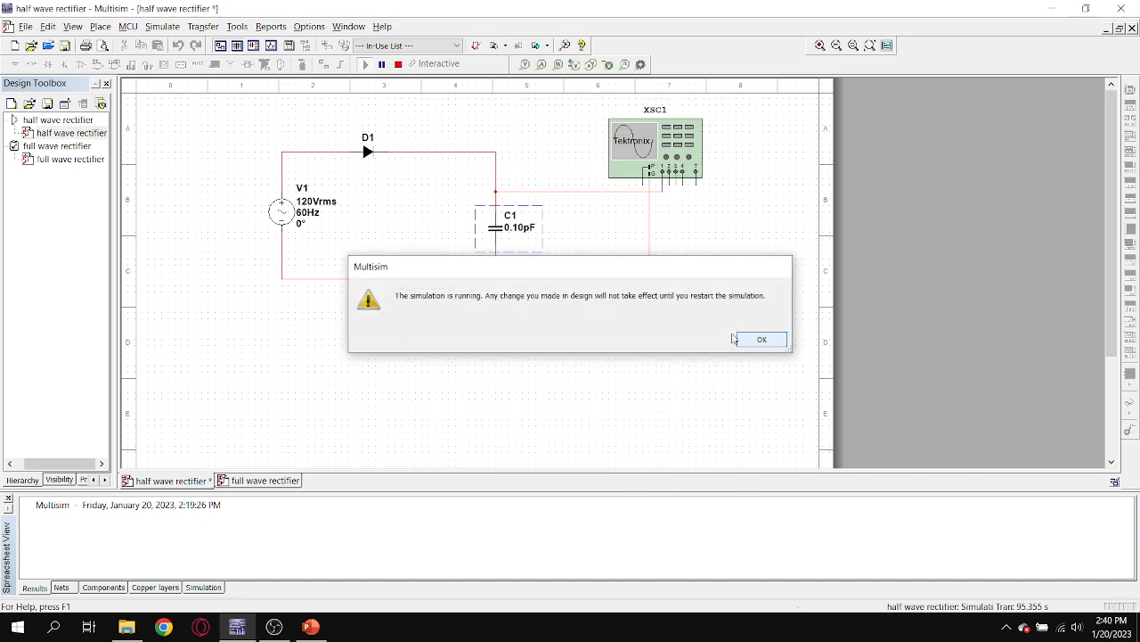
pyautogui.click(762, 338)
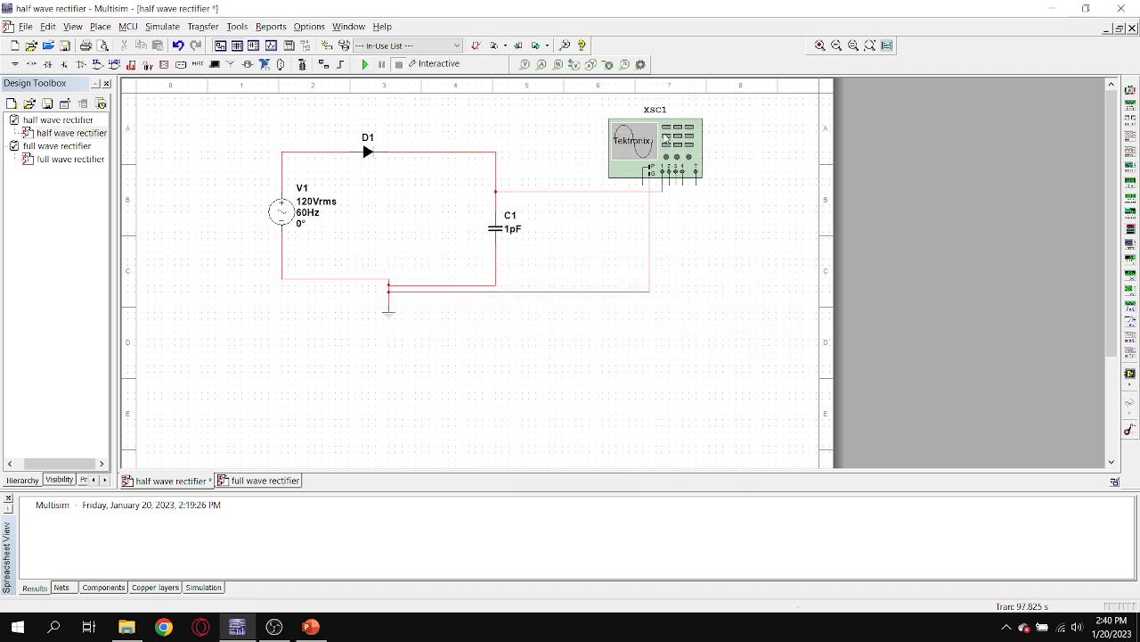
# Rerun the half wave rectifier simulation, examine the 1 pF capacitor's waveform on oscilloscope XSC1, and stop the run.
pyautogui.click(365, 64)
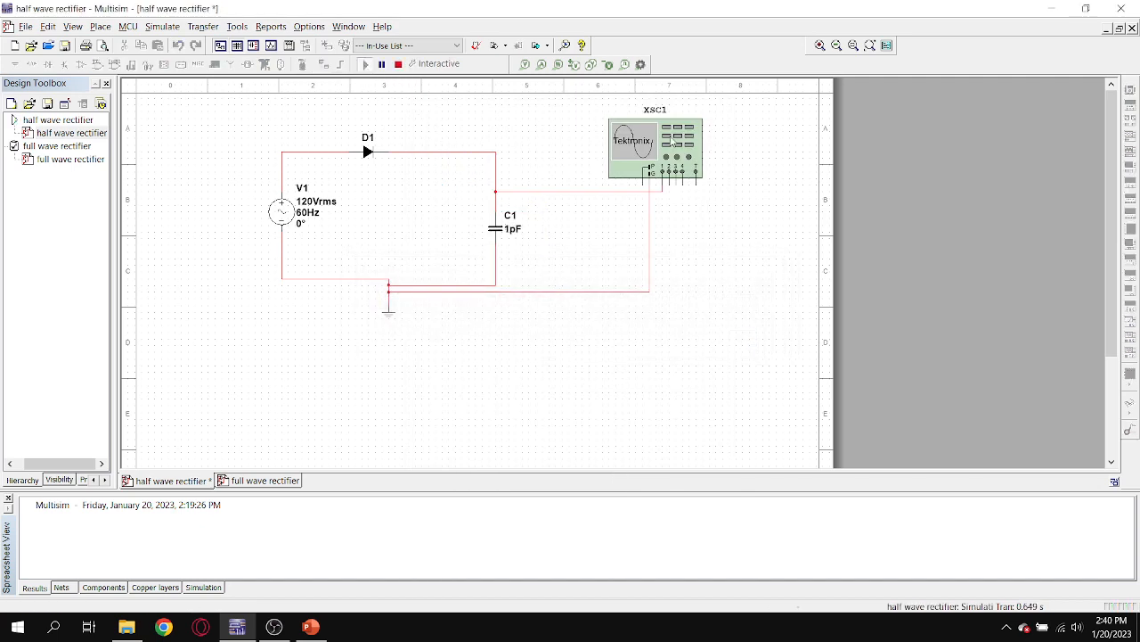
pyautogui.doubleClick(671, 139)
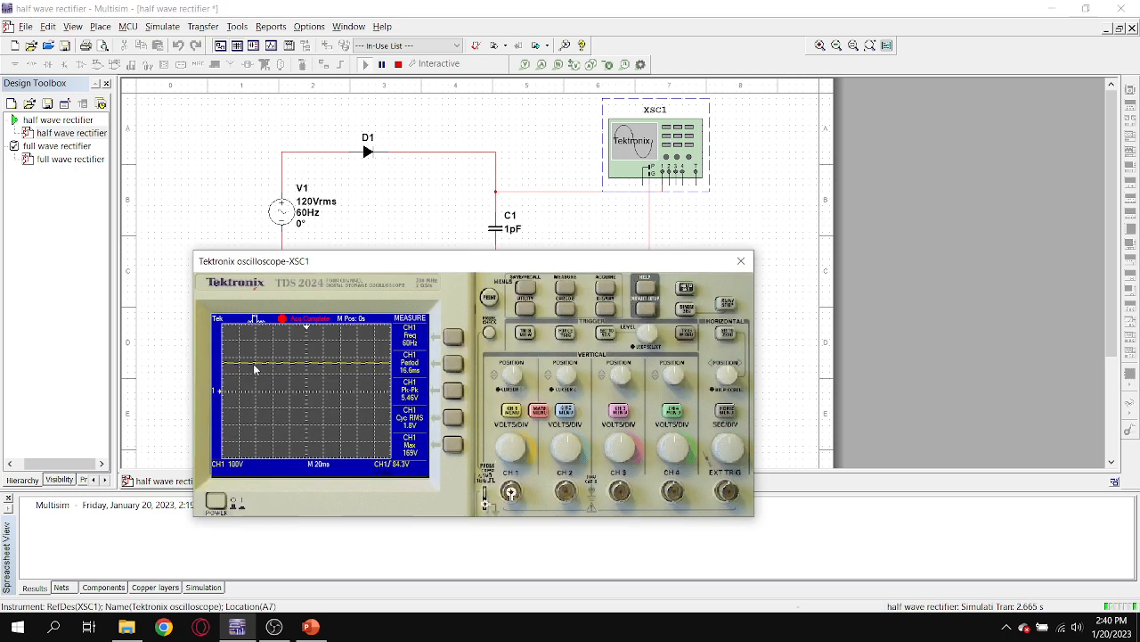
pyautogui.moveTo(480, 261); pyautogui.dragTo(651, 225)
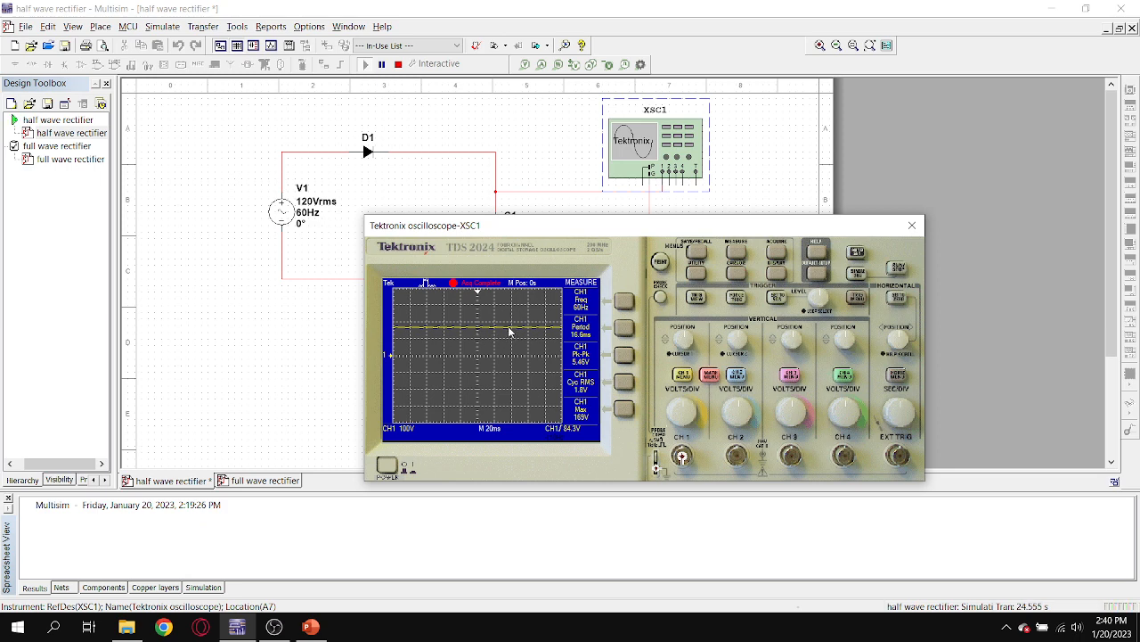
pyautogui.moveTo(516, 228); pyautogui.dragTo(514, 279)
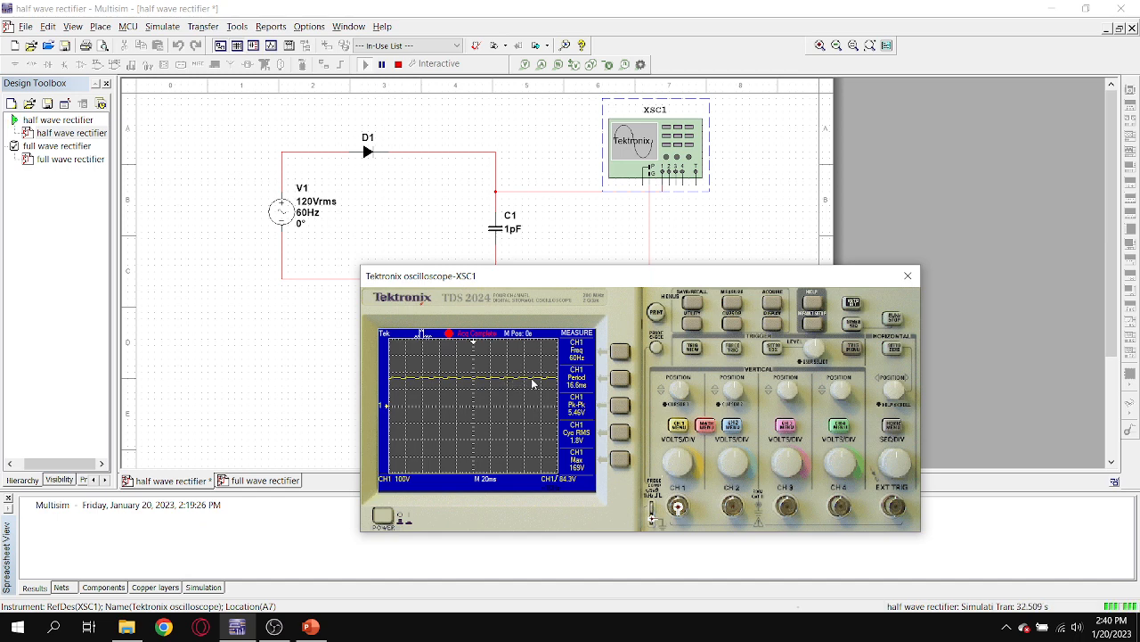
pyautogui.moveTo(579, 285); pyautogui.dragTo(558, 326)
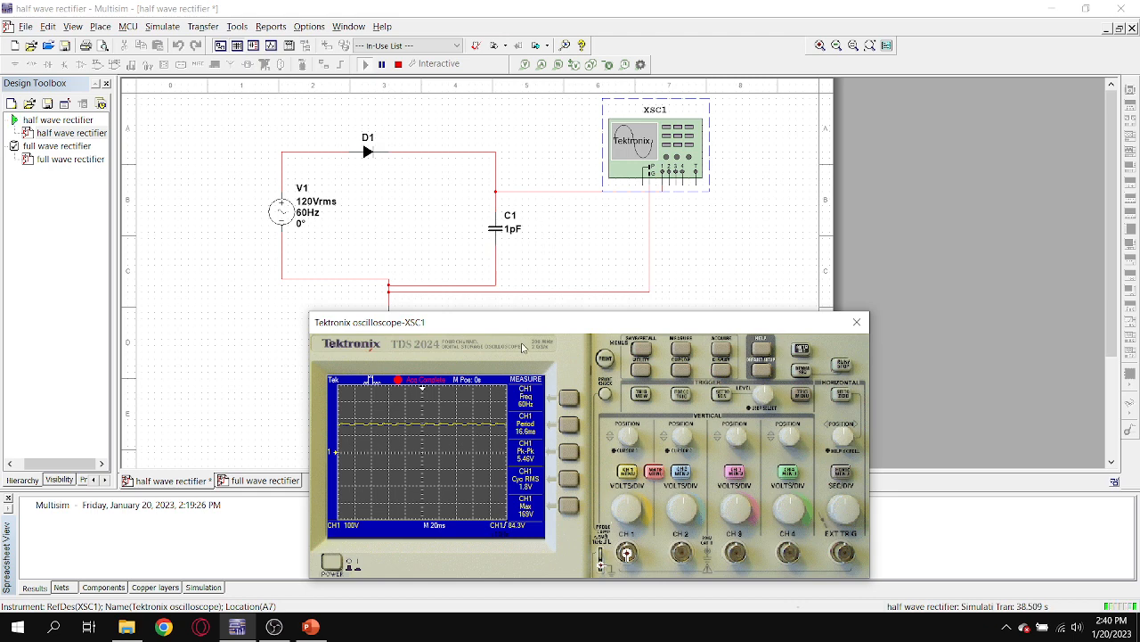
pyautogui.moveTo(530, 323); pyautogui.dragTo(568, 273)
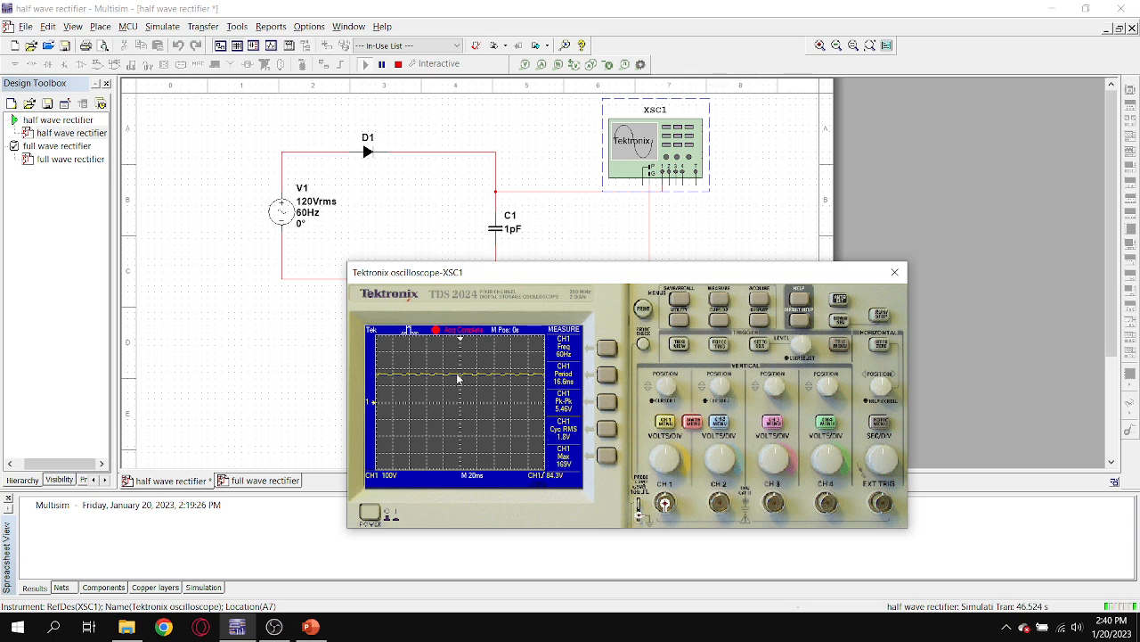
pyautogui.moveTo(522, 271); pyautogui.dragTo(489, 280)
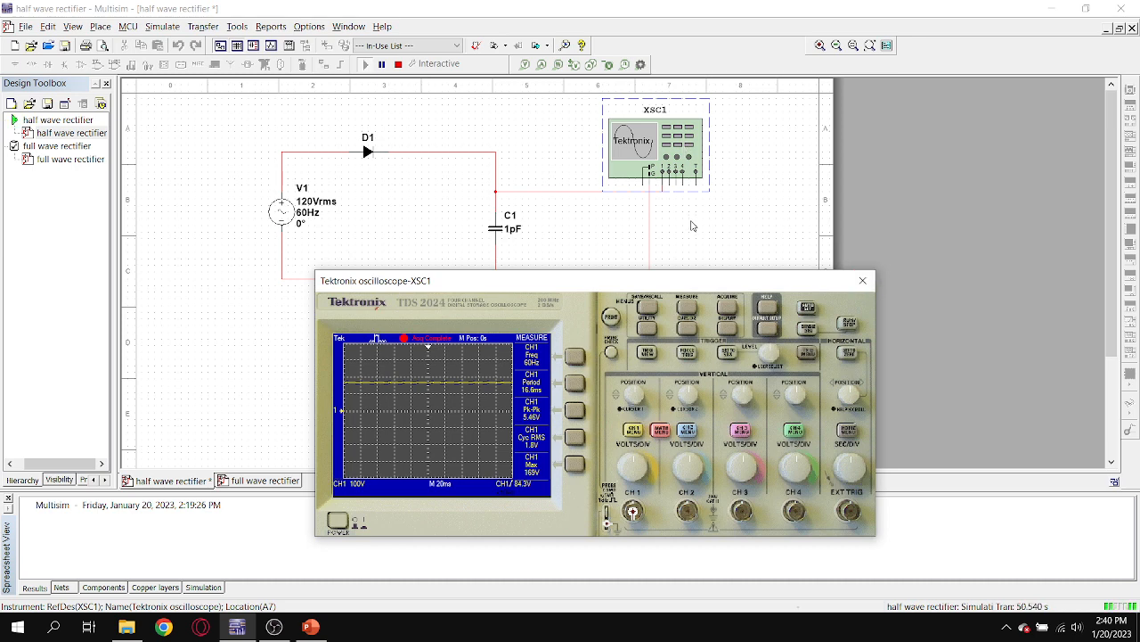
pyautogui.click(863, 280)
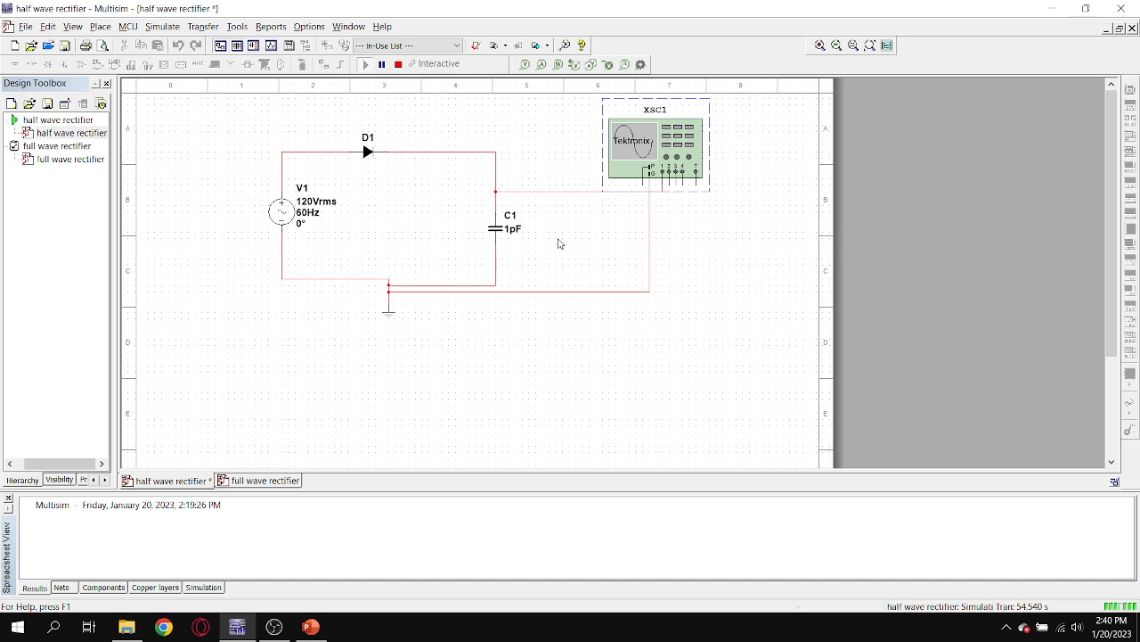
pyautogui.click(398, 64)
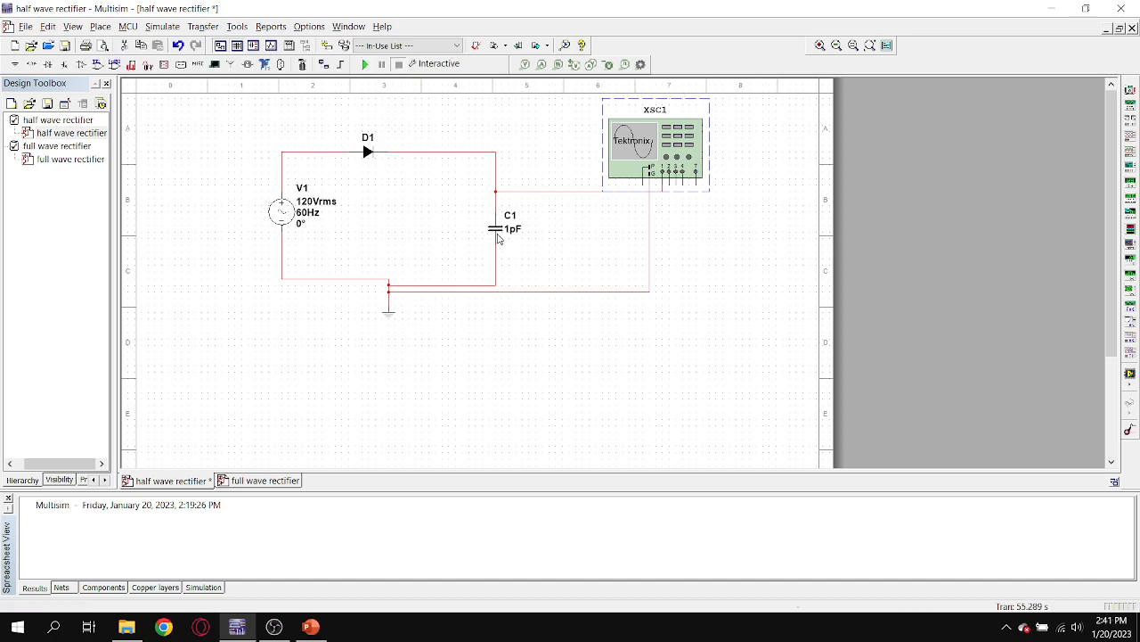
# Run the full wave rectifier simulation and capture a single sequence of the load voltage on oscilloscope XSC1.
pyautogui.doubleClick(90, 147)
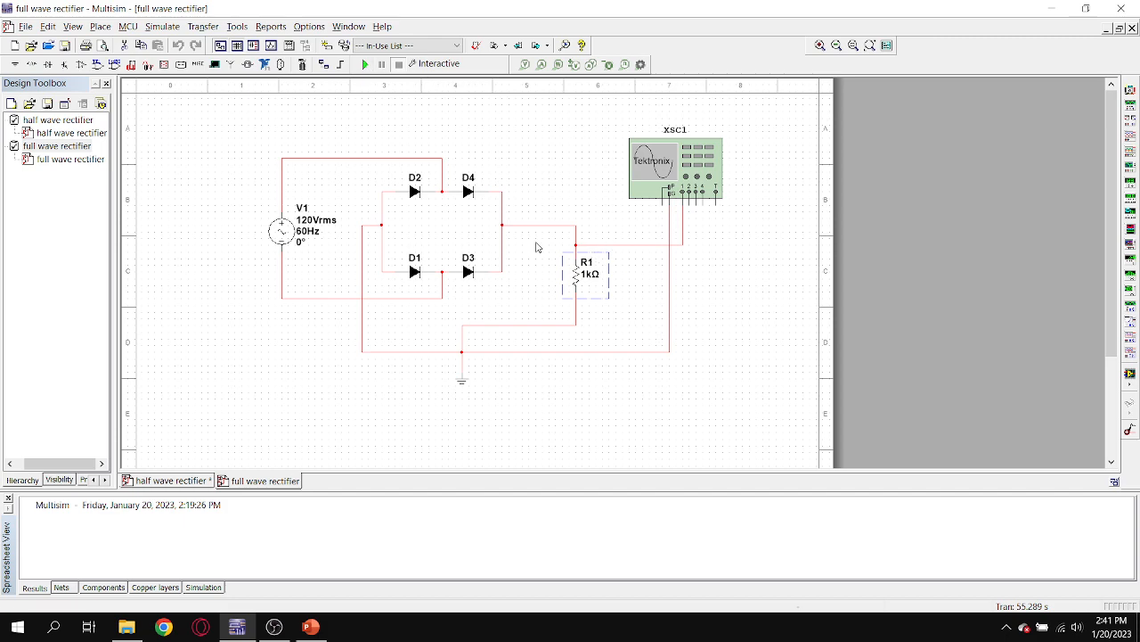
pyautogui.click(636, 329)
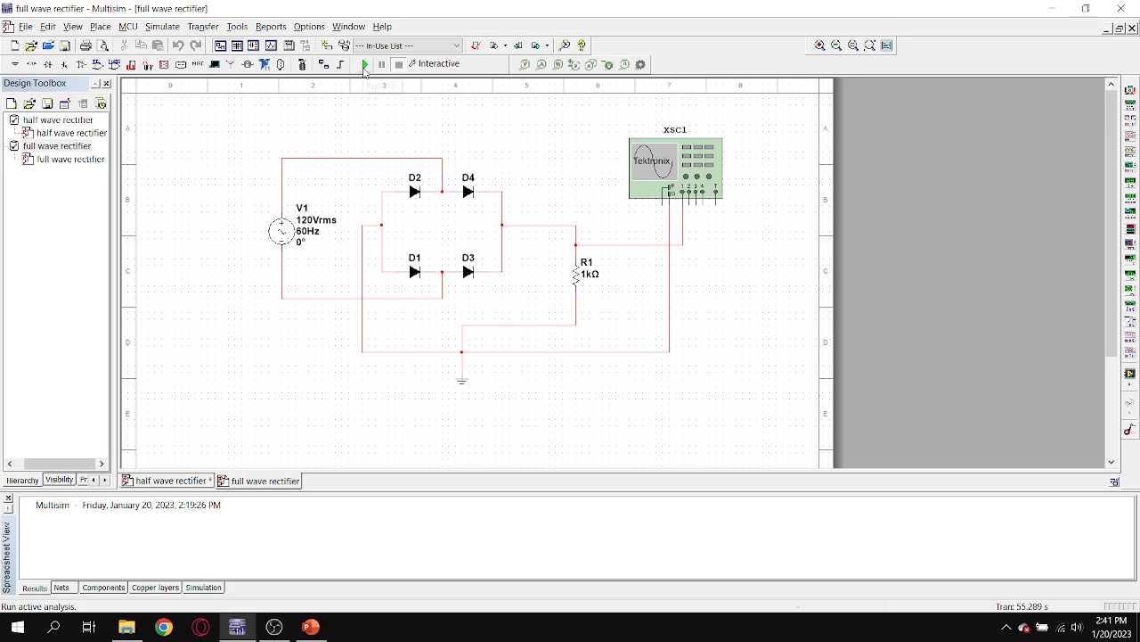
pyautogui.click(364, 65)
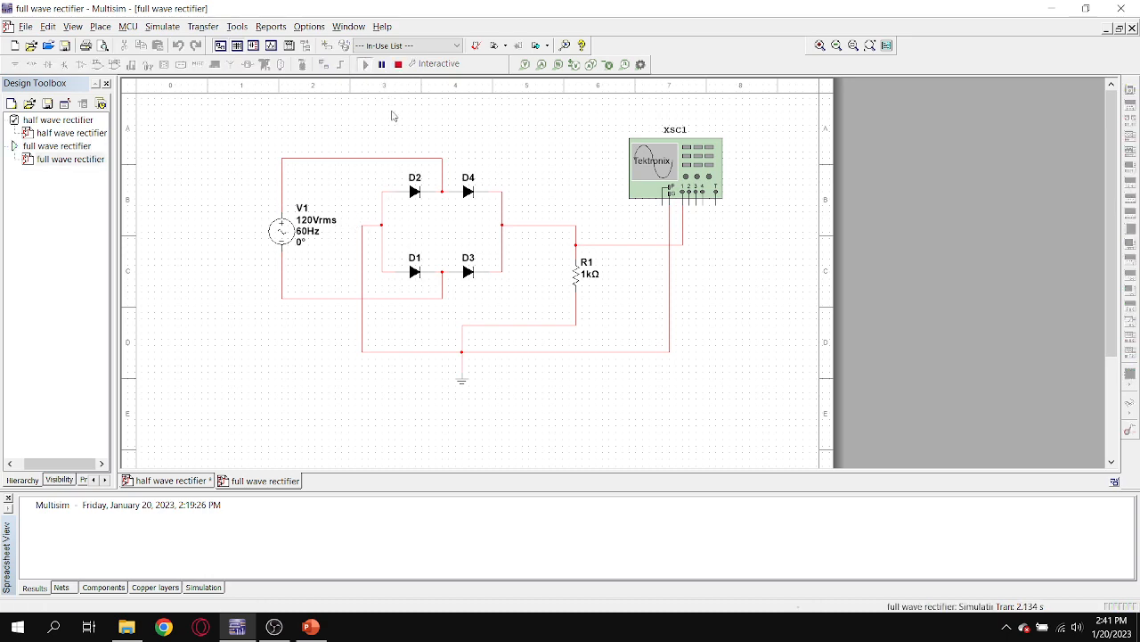
pyautogui.doubleClick(702, 179)
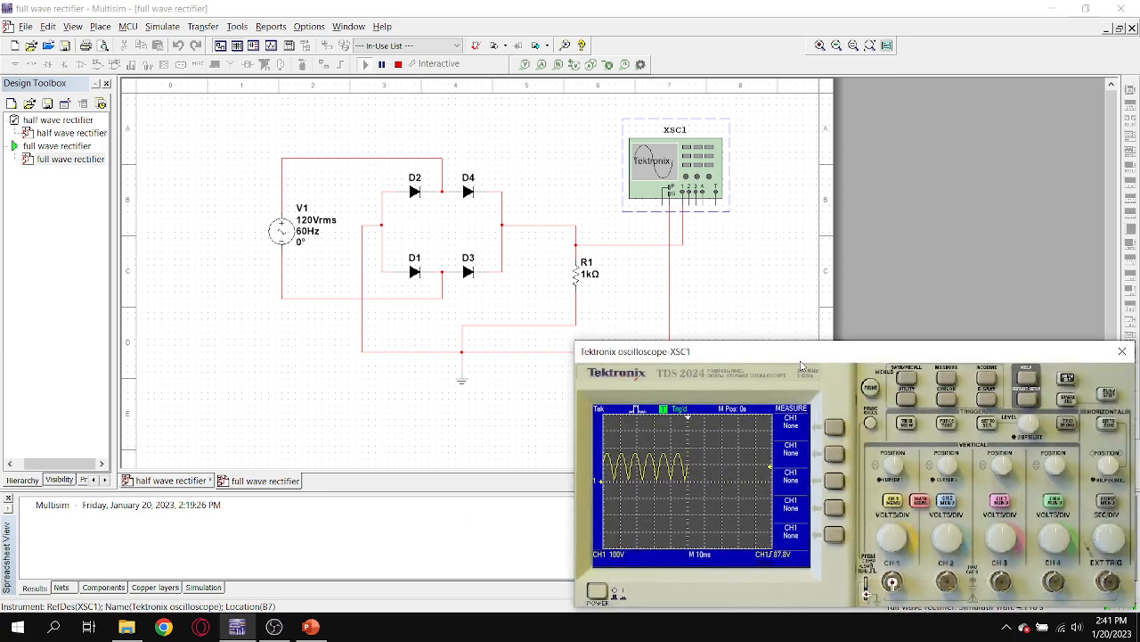
pyautogui.moveTo(885, 351); pyautogui.dragTo(569, 140)
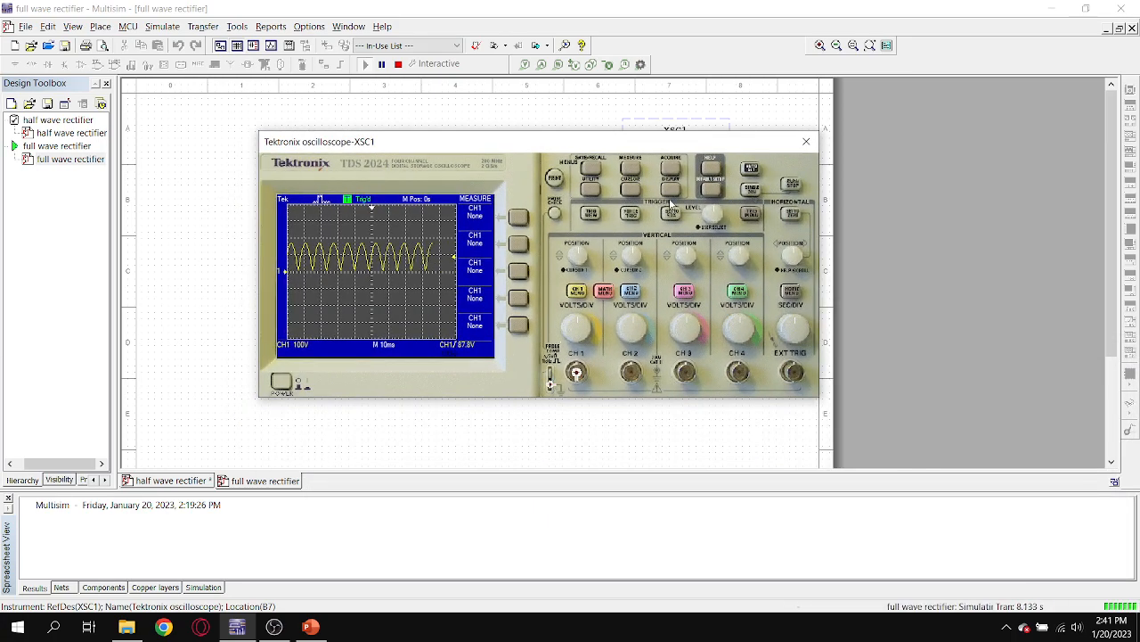
pyautogui.click(751, 188)
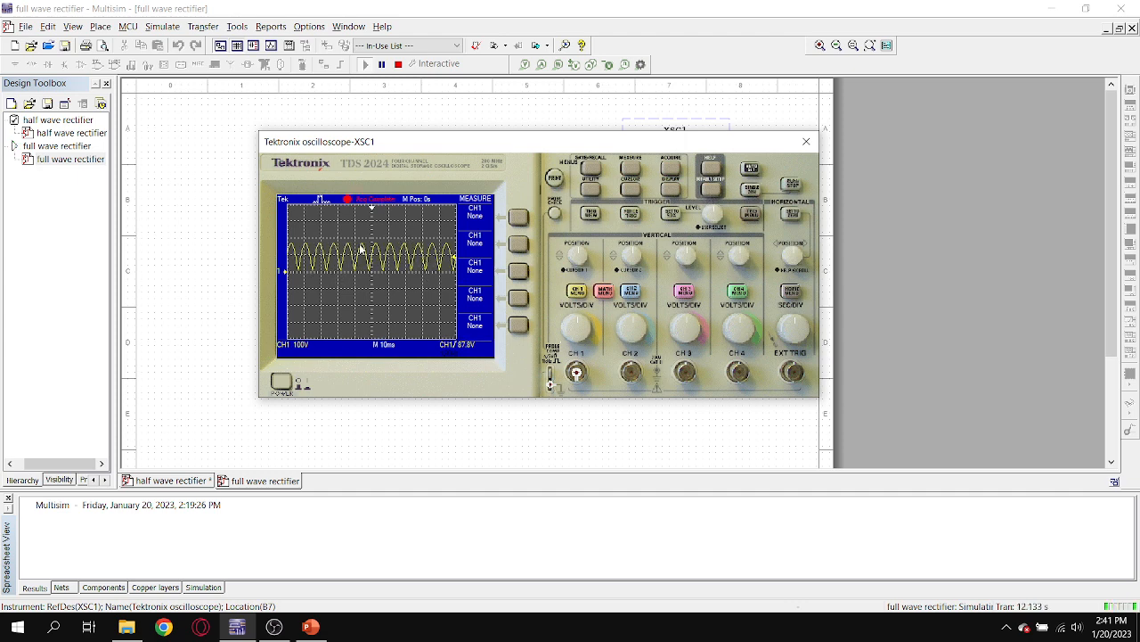
# Return to the half wave rectifier design and delete capacitor C1.
pyautogui.doubleClick(100, 133)
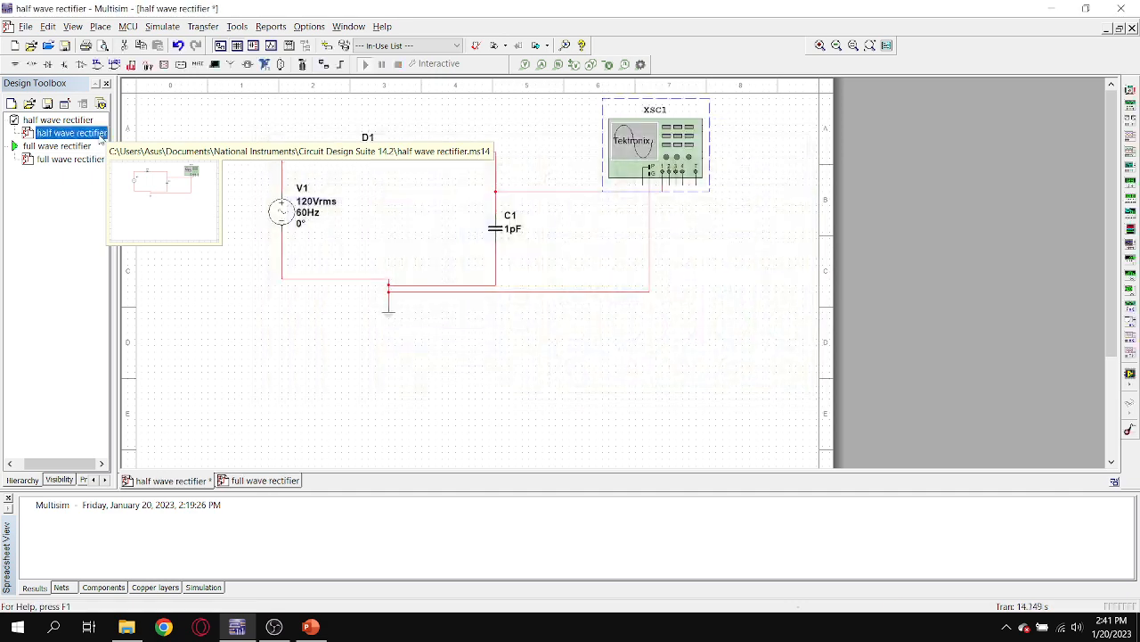
pyautogui.click(499, 235)
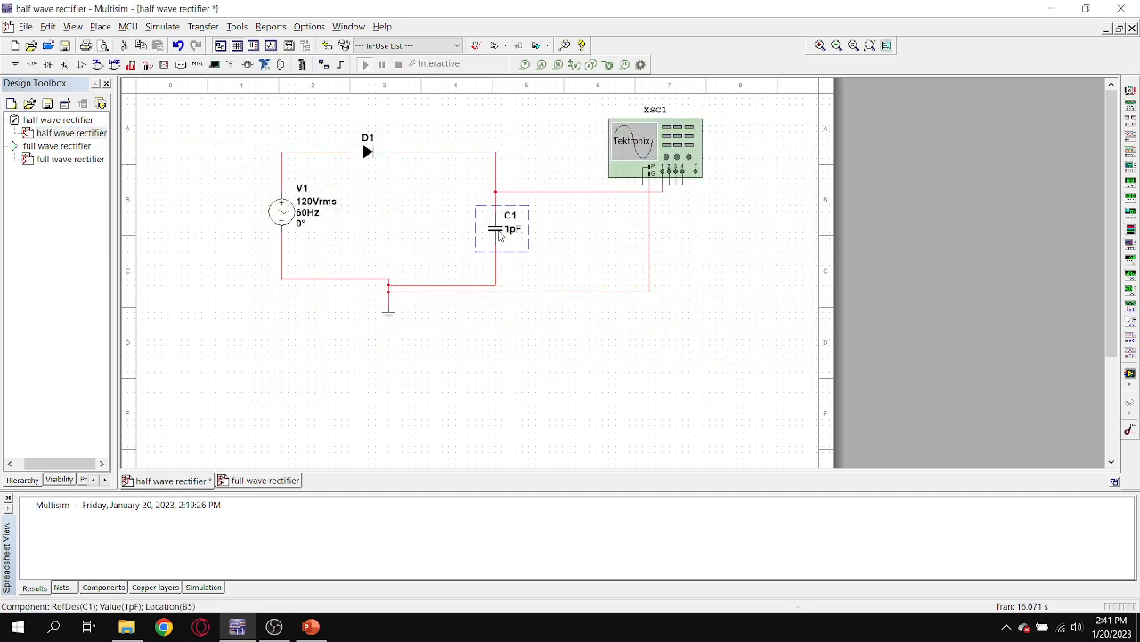
pyautogui.rightClick(499, 235)
pyautogui.click(544, 59)
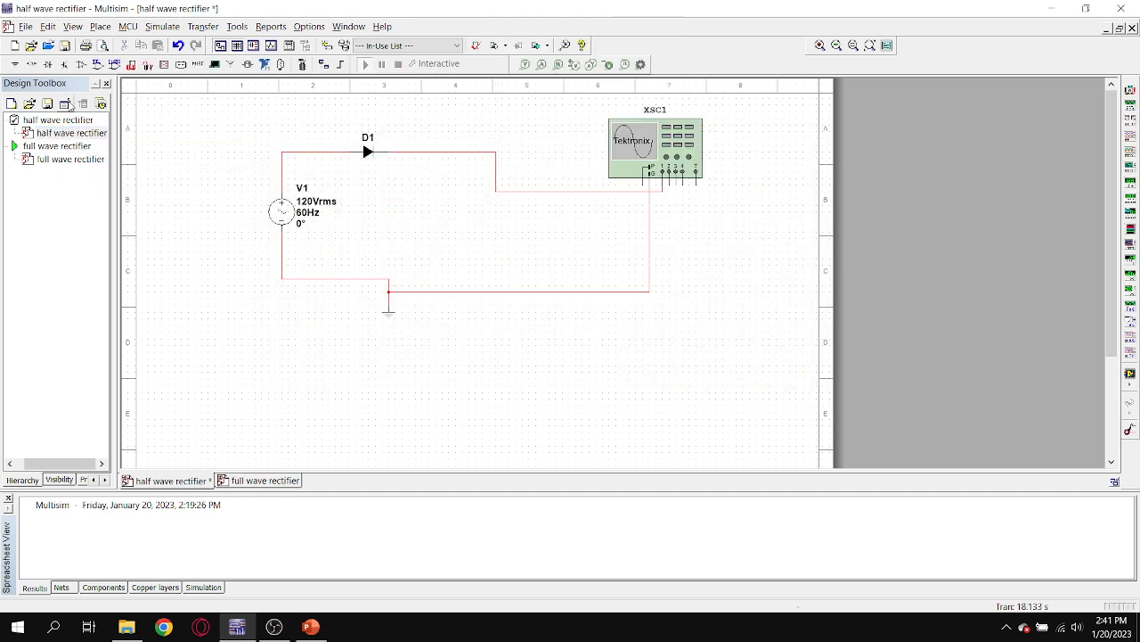
# Place a 1 kΩ resistor from the Basic group's RESISTOR family where the capacitor was.
pyautogui.click(31, 64)
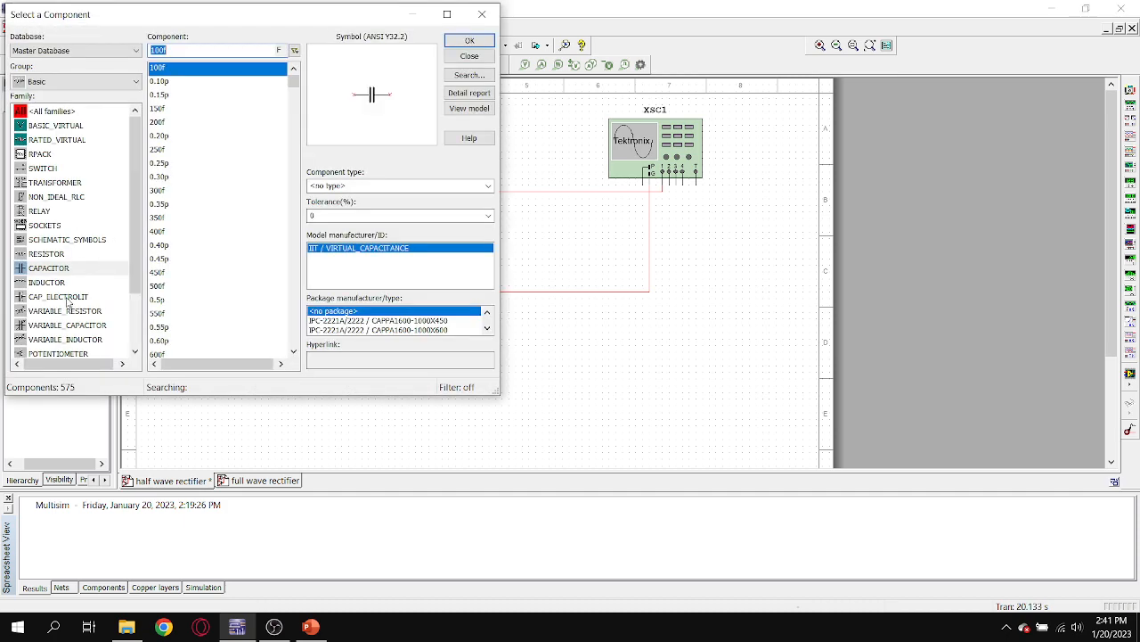
pyautogui.click(46, 283)
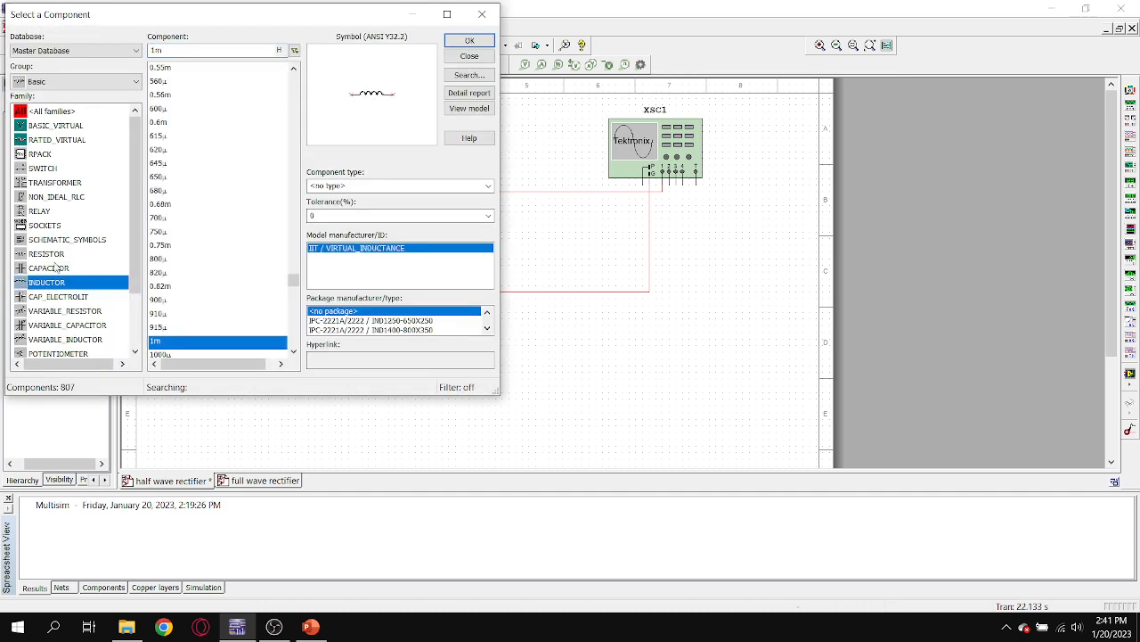
pyautogui.click(54, 257)
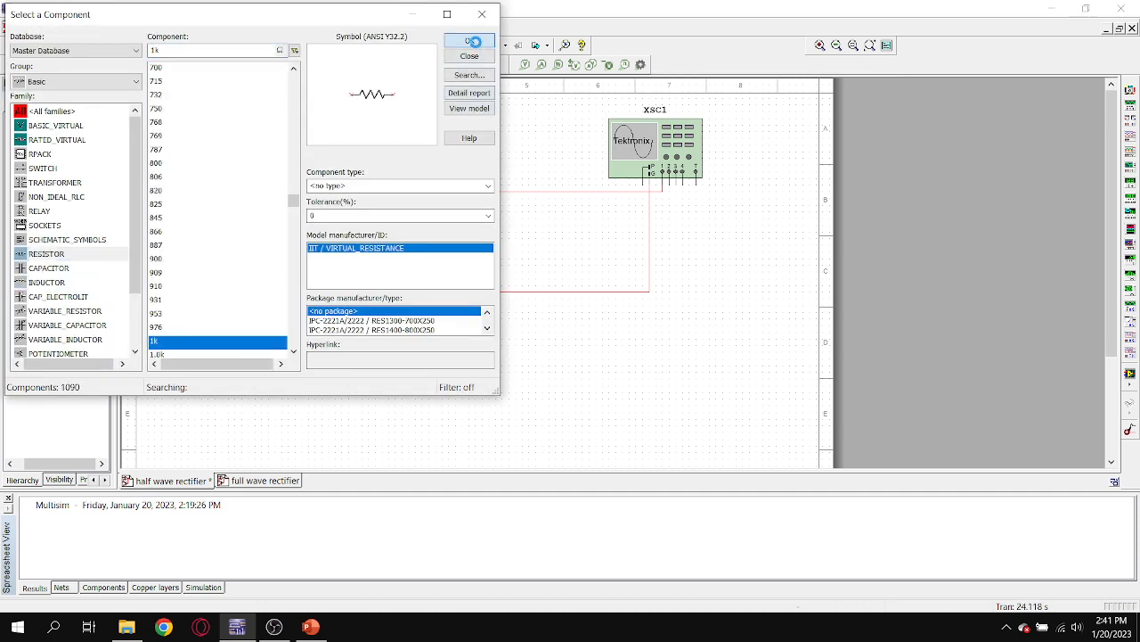
pyautogui.click(470, 40)
pyautogui.click(481, 228)
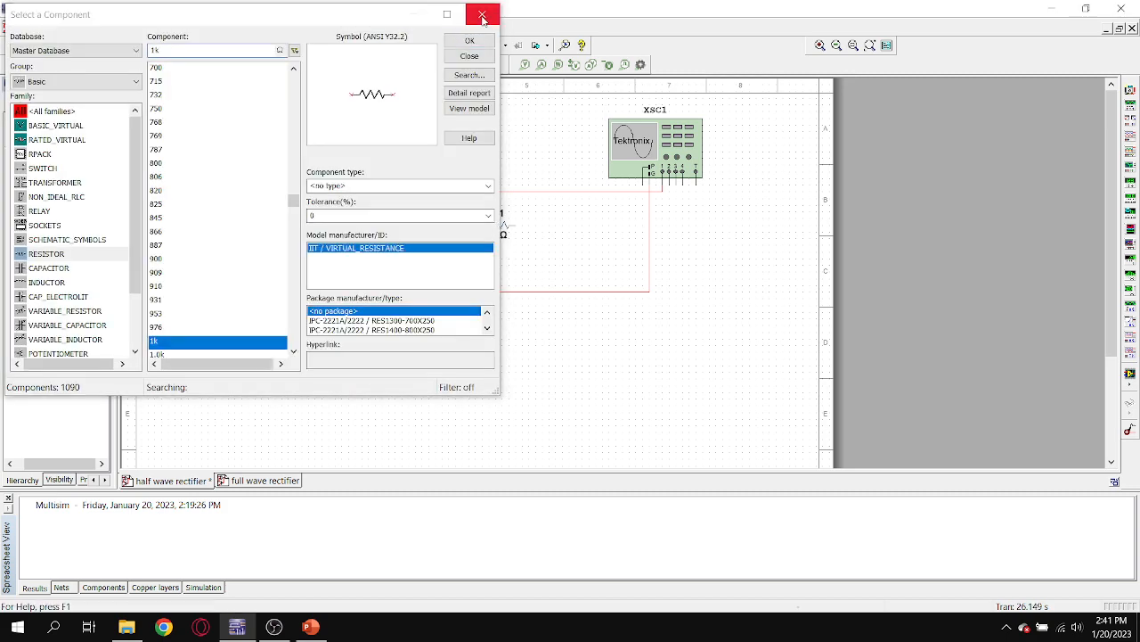
pyautogui.click(979, 23)
# Turn the resistor vertical and connect it between the diode's output wire and the ground wire.
pyautogui.rightClick(500, 229)
pyautogui.click(482, 224)
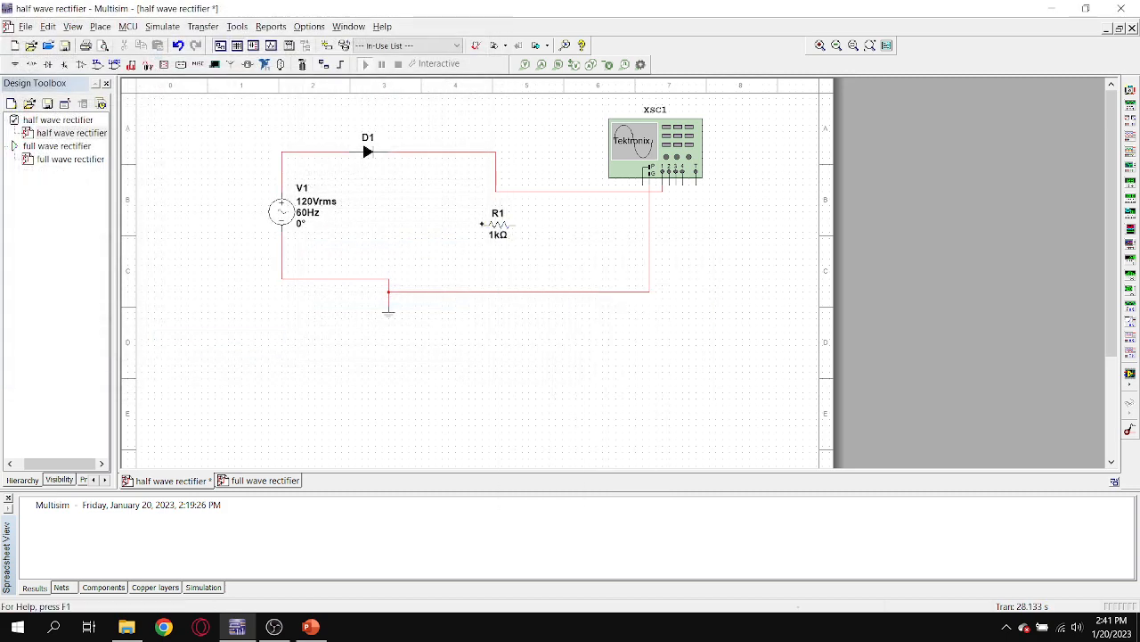
pyautogui.click(495, 223)
pyautogui.rightClick(497, 228)
pyautogui.click(526, 336)
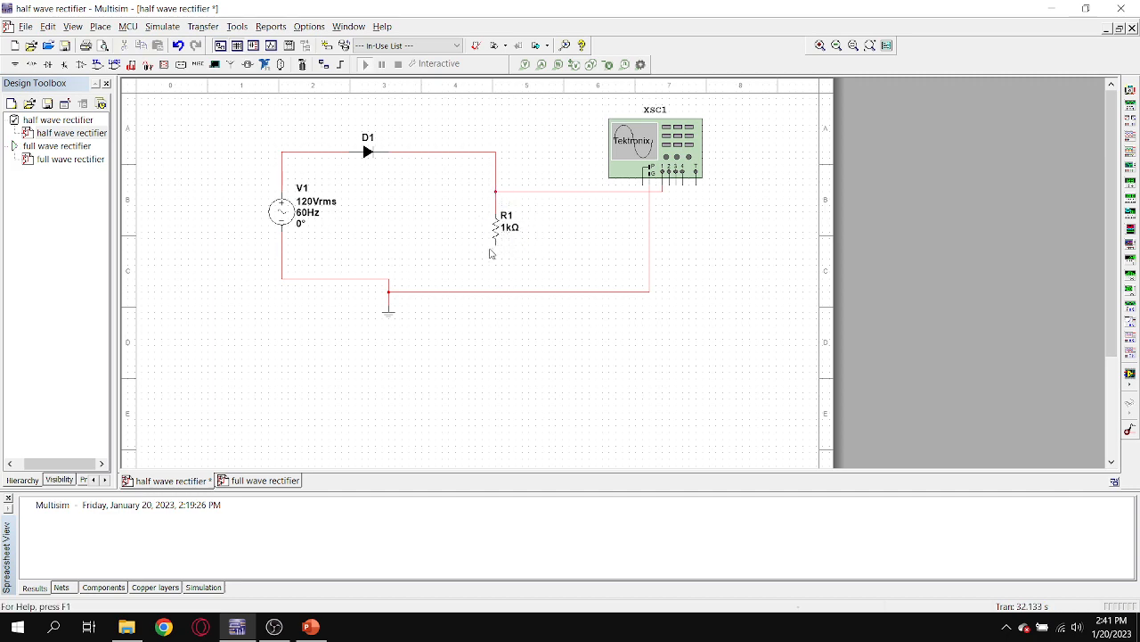
pyautogui.click(495, 243)
pyautogui.click(389, 279)
# Stop the full wave simulation, then run the half wave rectifier and examine its resistor load waveform on XSC1.
pyautogui.doubleClick(67, 149)
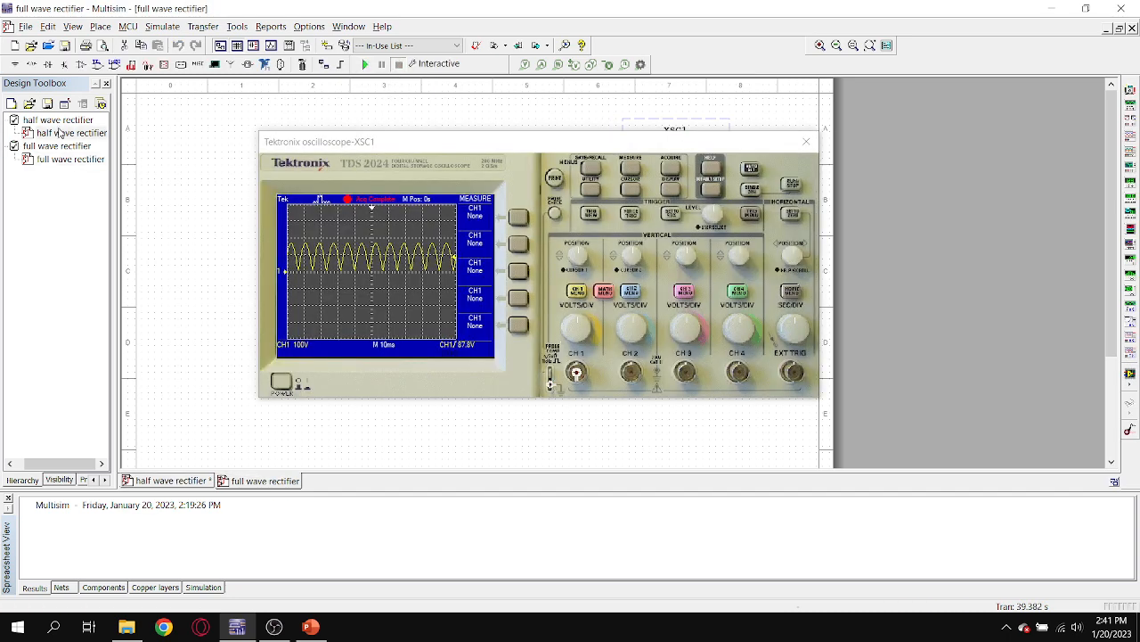
pyautogui.doubleClick(61, 132)
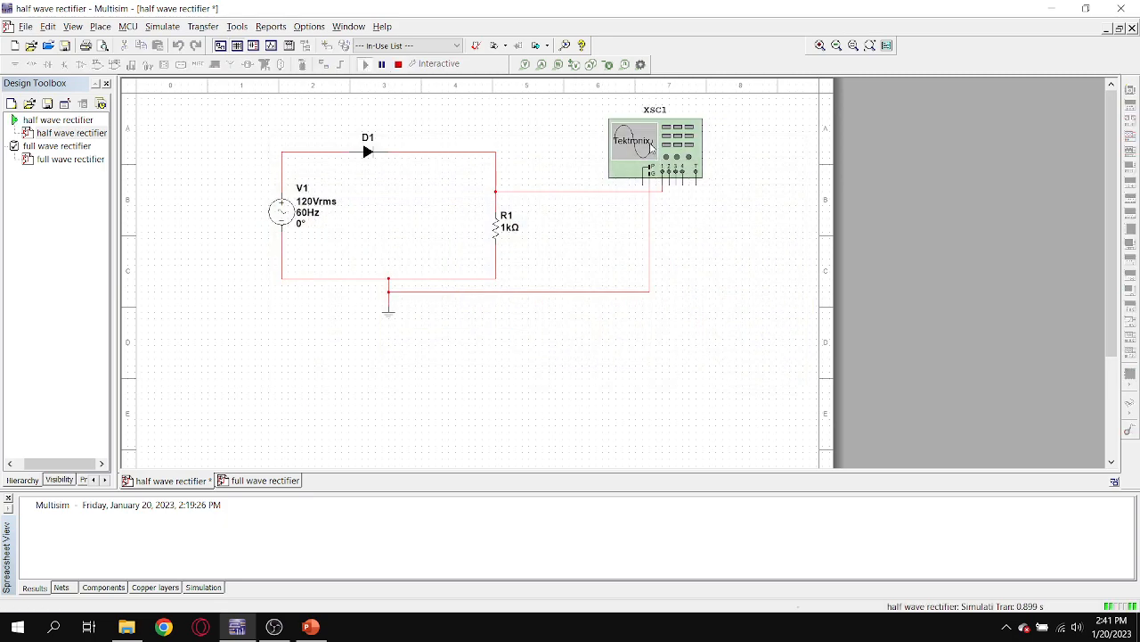
pyautogui.doubleClick(650, 147)
pyautogui.moveTo(556, 278); pyautogui.dragTo(568, 194)
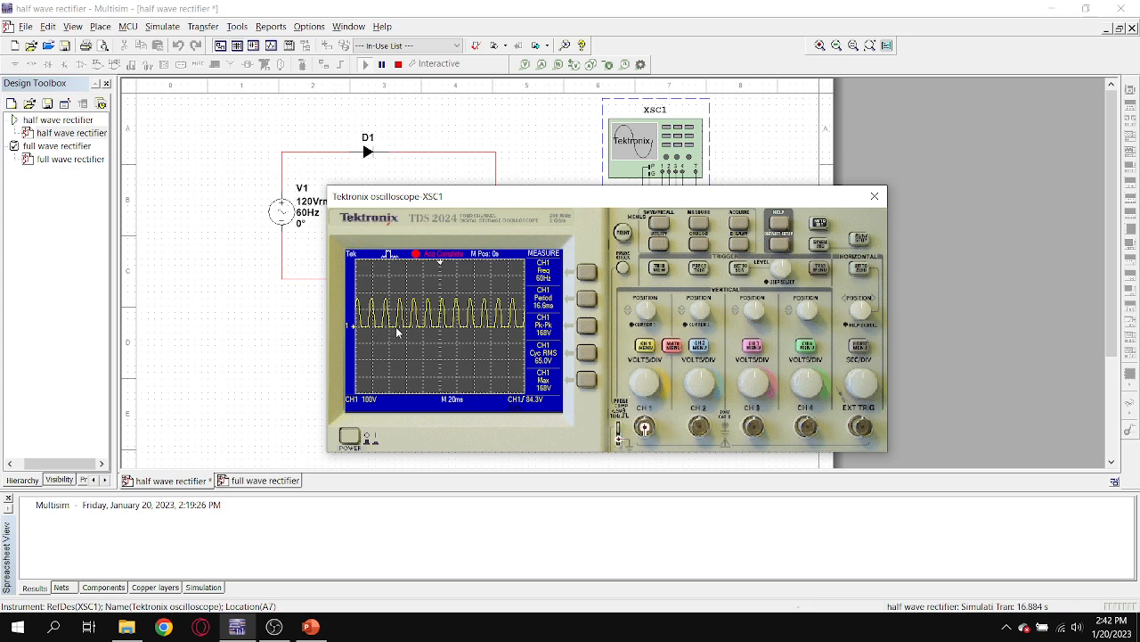
# Examine the full wave rectifier's captured waveform on XSC1 for comparison and switch back to the half wave rectifier.
pyautogui.click(71, 159)
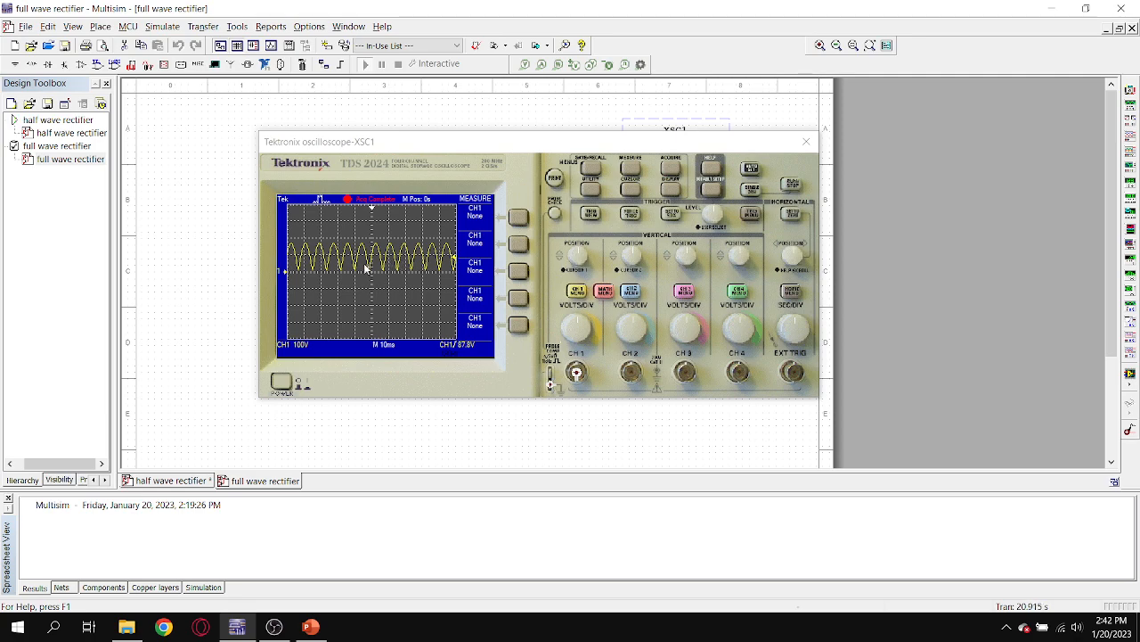
pyautogui.moveTo(437, 142); pyautogui.dragTo(427, 101)
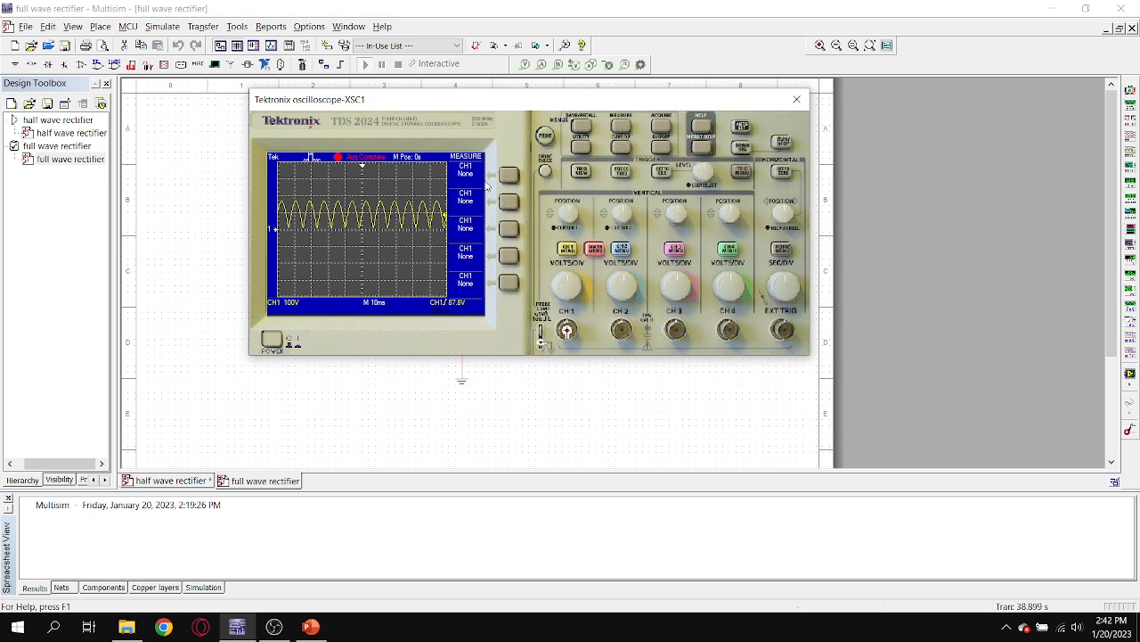
pyautogui.doubleClick(78, 132)
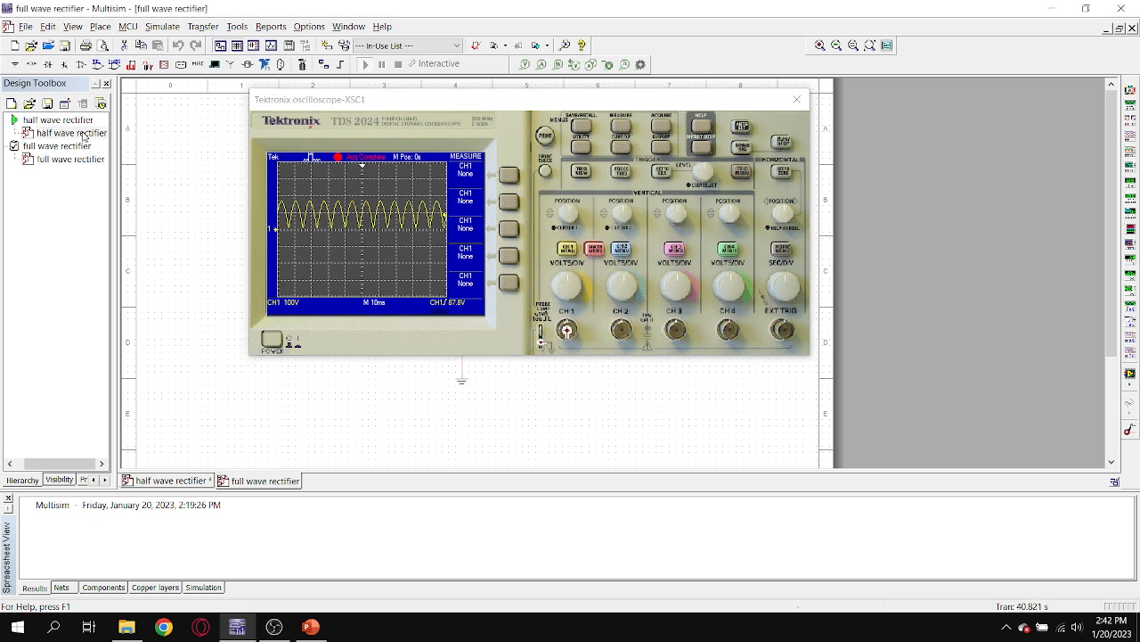
# Stop the half wave simulation, then reopen XSC1 in the full wave rectifier and run that circuit's simulation.
pyautogui.click(397, 64)
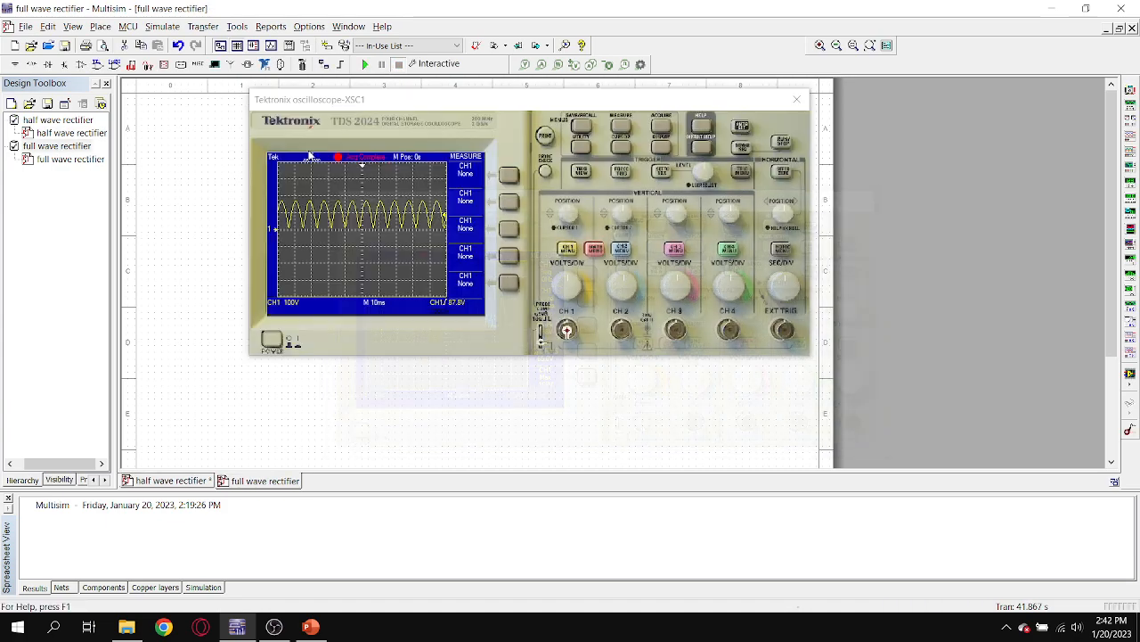
pyautogui.click(624, 128)
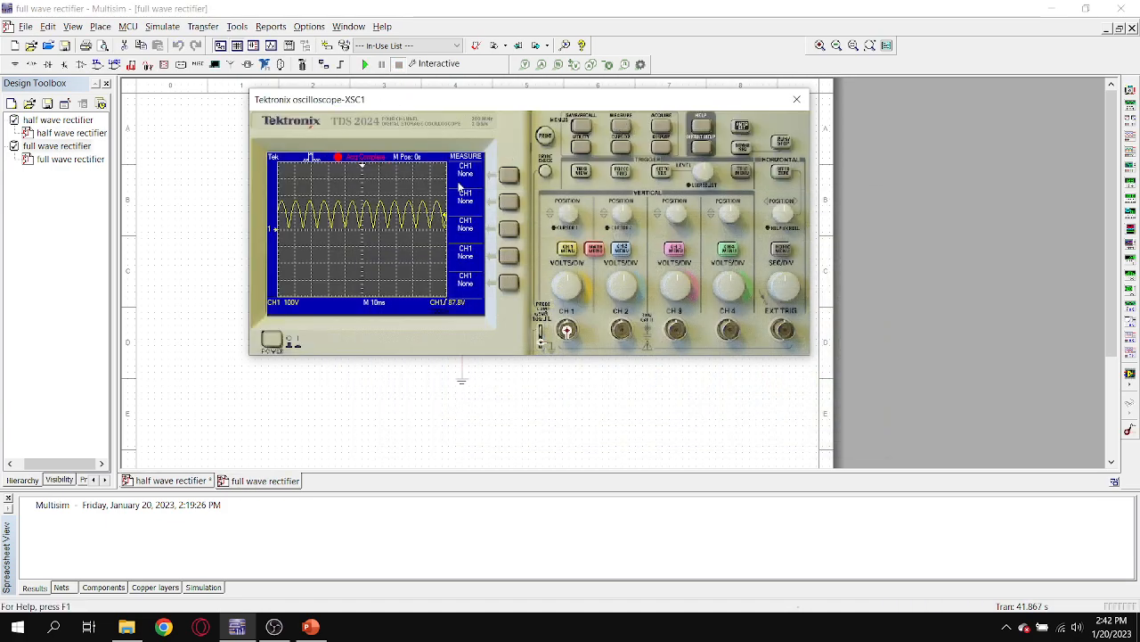
pyautogui.moveTo(413, 105); pyautogui.dragTo(382, 186)
pyautogui.click(766, 181)
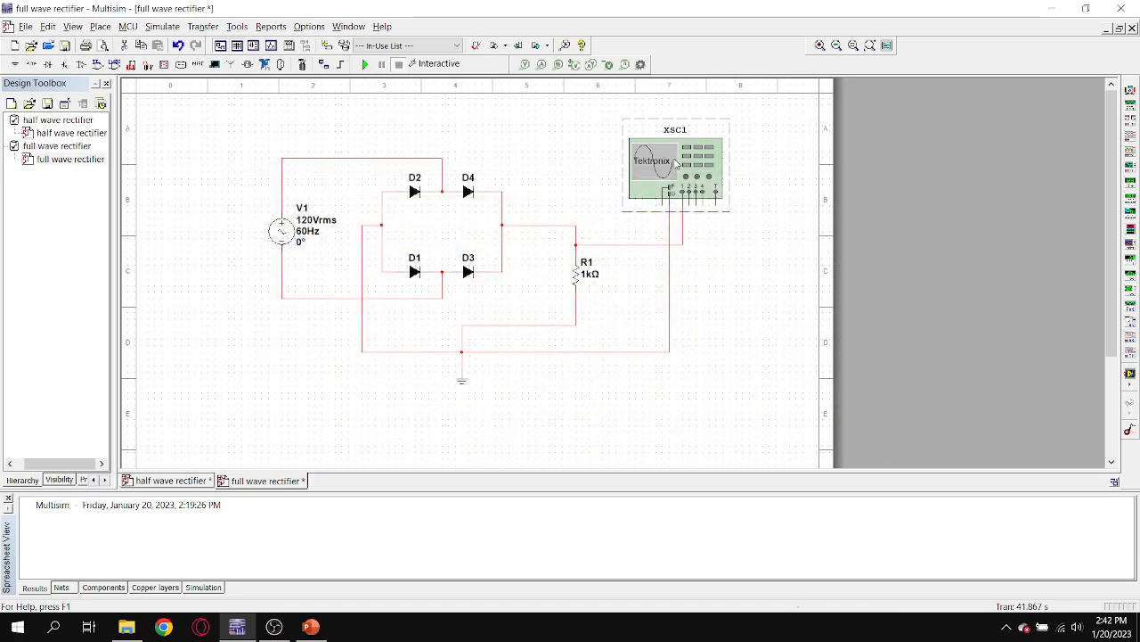
pyautogui.doubleClick(678, 162)
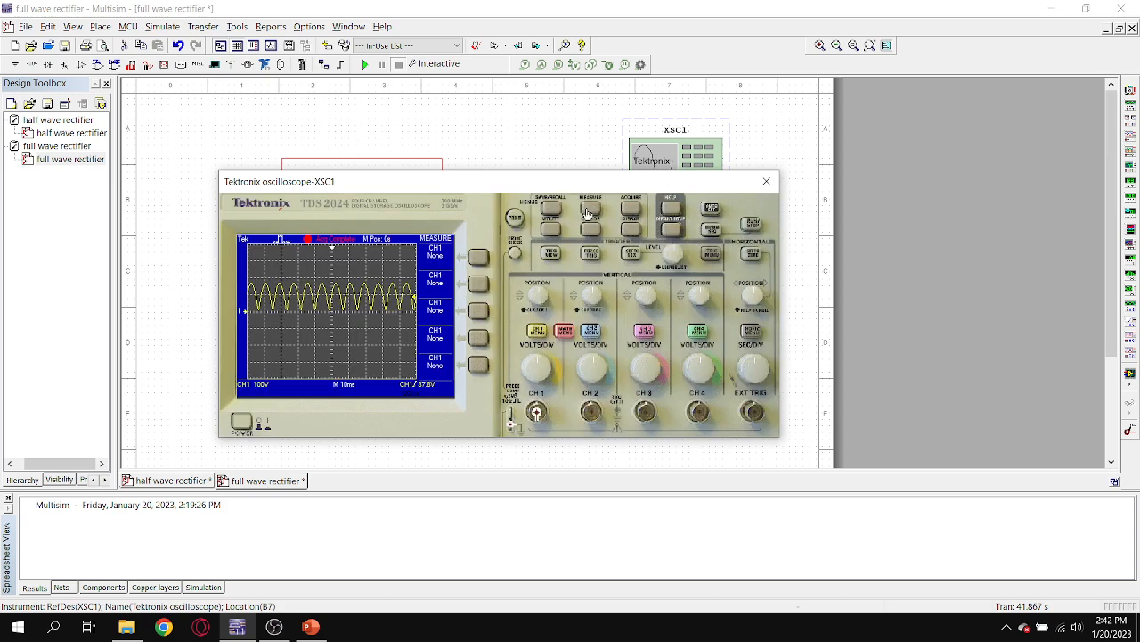
pyautogui.click(368, 64)
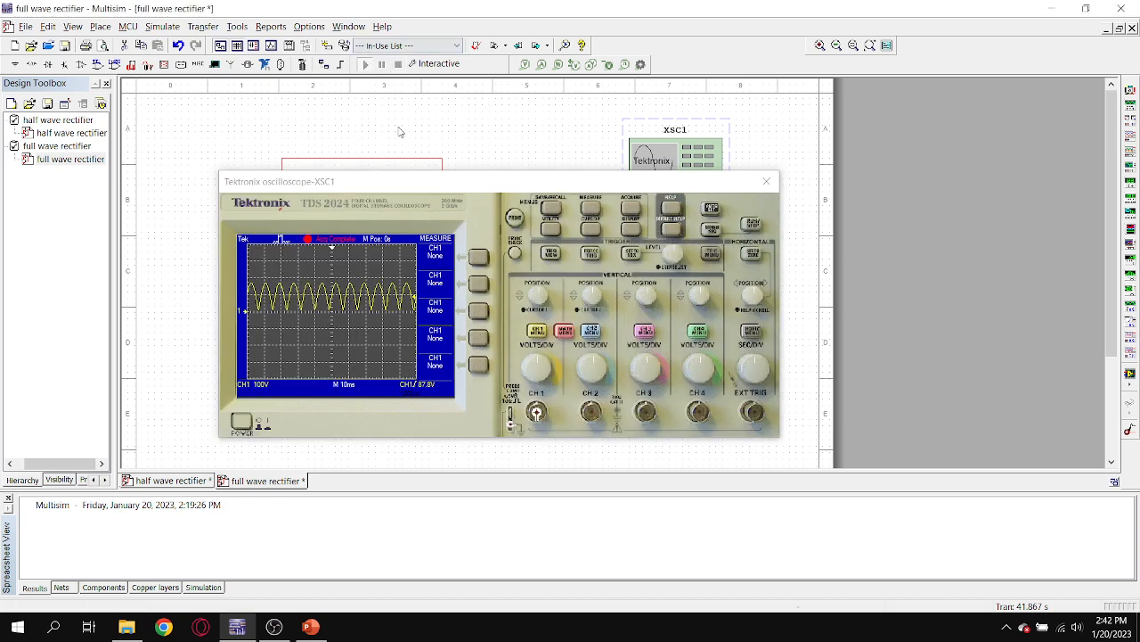
# Set XSC1's first measurement to CH1 Freq and its second measurement to CH1 Period.
pyautogui.click(482, 260)
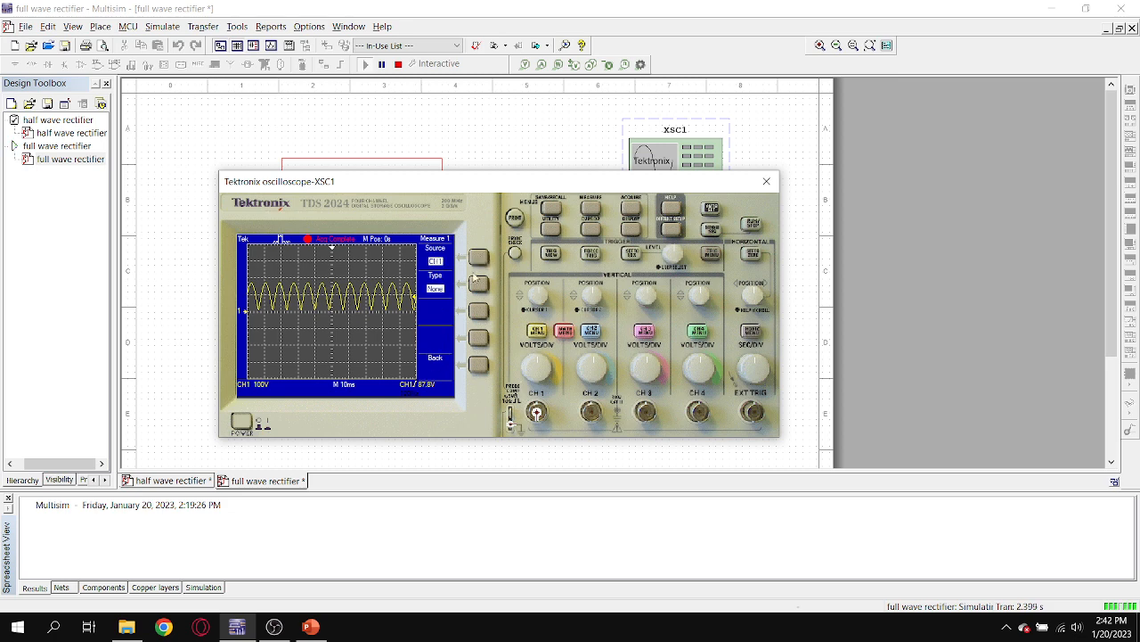
pyautogui.click(482, 294)
pyautogui.click(482, 259)
pyautogui.click(482, 259)
pyautogui.click(482, 258)
pyautogui.click(479, 362)
pyautogui.click(481, 285)
pyautogui.click(481, 285)
pyautogui.click(480, 284)
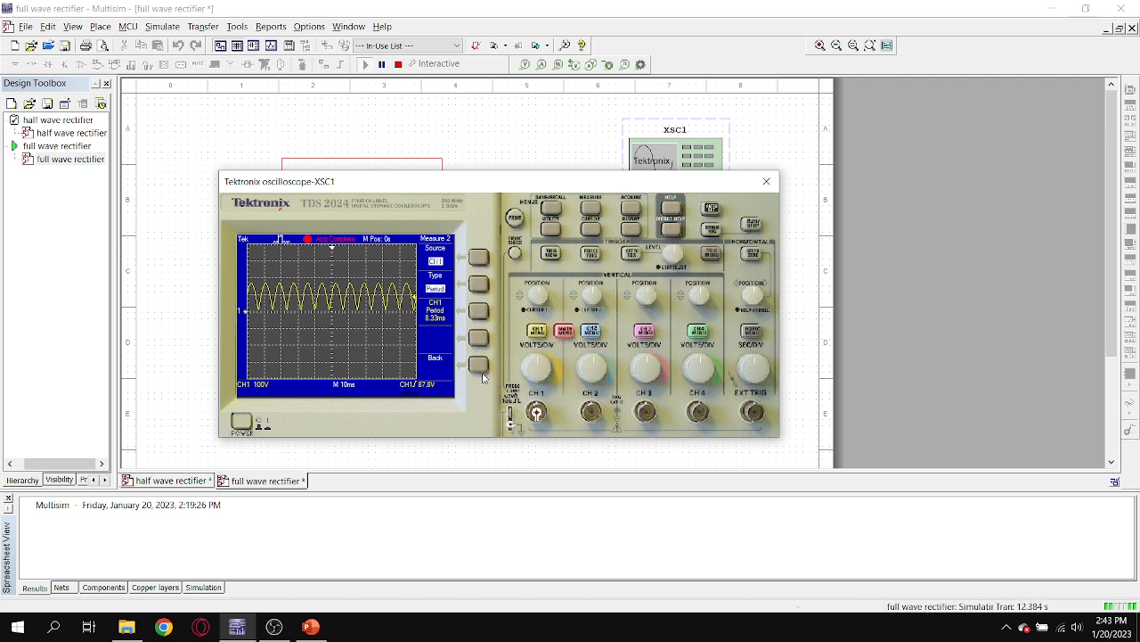
pyautogui.click(478, 362)
# Set the third measurement on XSC1 to CH1 Pk-Pk.
pyautogui.click(480, 312)
pyautogui.click(479, 285)
pyautogui.click(479, 285)
pyautogui.click(480, 286)
pyautogui.click(480, 285)
pyautogui.click(481, 361)
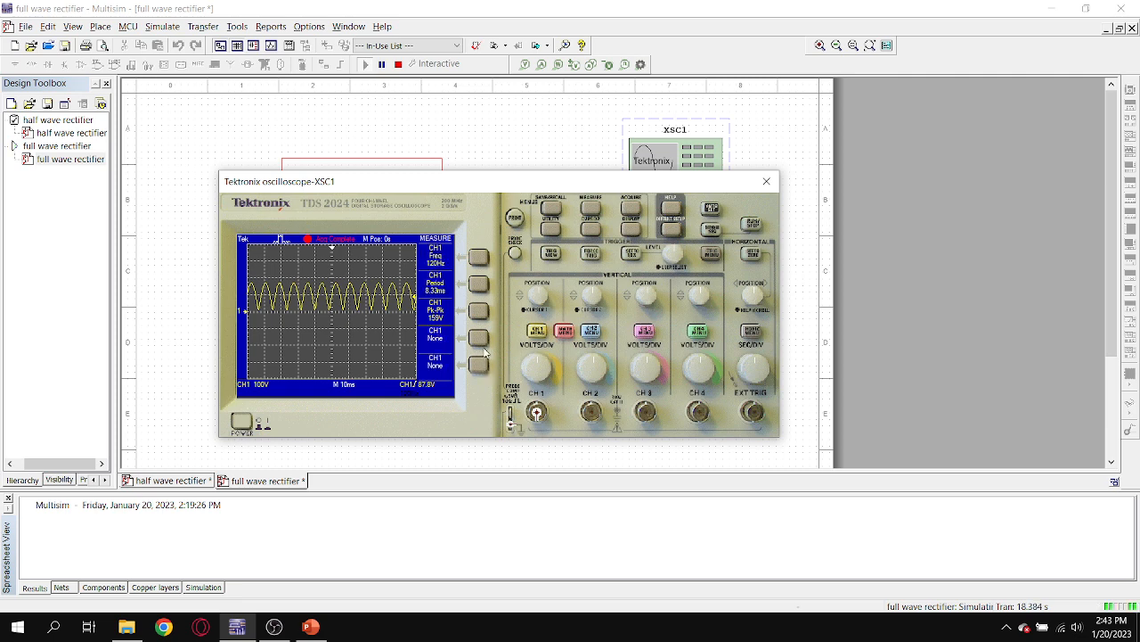
# Set the fourth measurement on XSC1 to CH1 Cyc RMS.
pyautogui.click(482, 337)
pyautogui.click(479, 285)
pyautogui.click(479, 285)
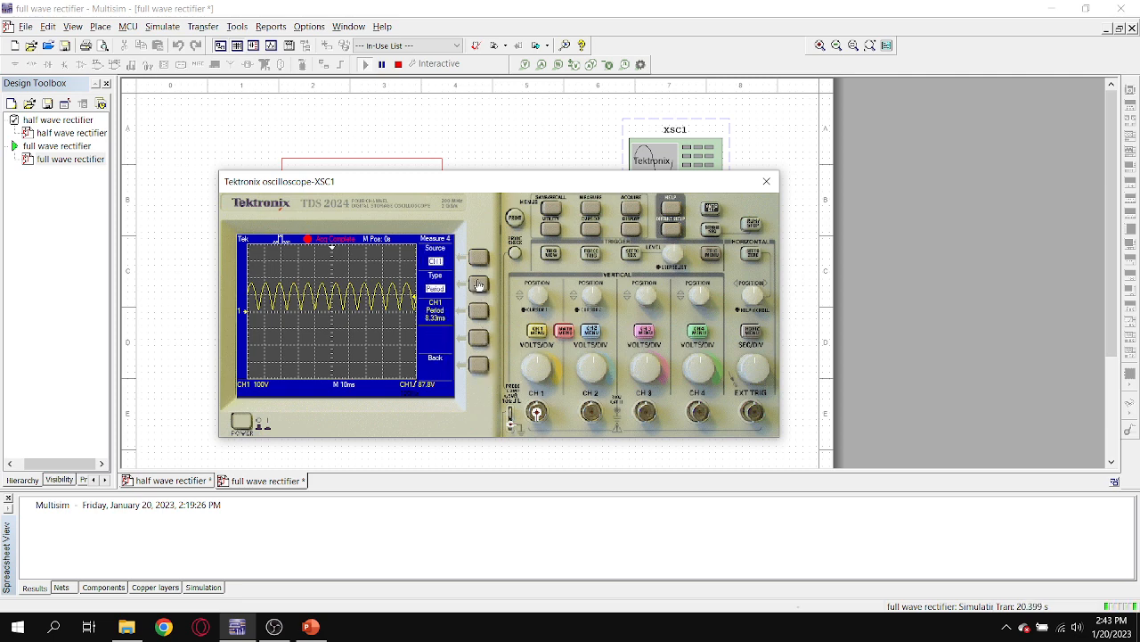
pyautogui.click(479, 285)
pyautogui.click(480, 285)
pyautogui.click(480, 285)
pyautogui.click(481, 361)
# Set the fifth measurement on XSC1 to CH1 Max and return to the measurement overview.
pyautogui.click(481, 364)
pyautogui.click(479, 285)
pyautogui.click(480, 285)
pyautogui.click(480, 285)
pyautogui.click(479, 285)
pyautogui.click(480, 285)
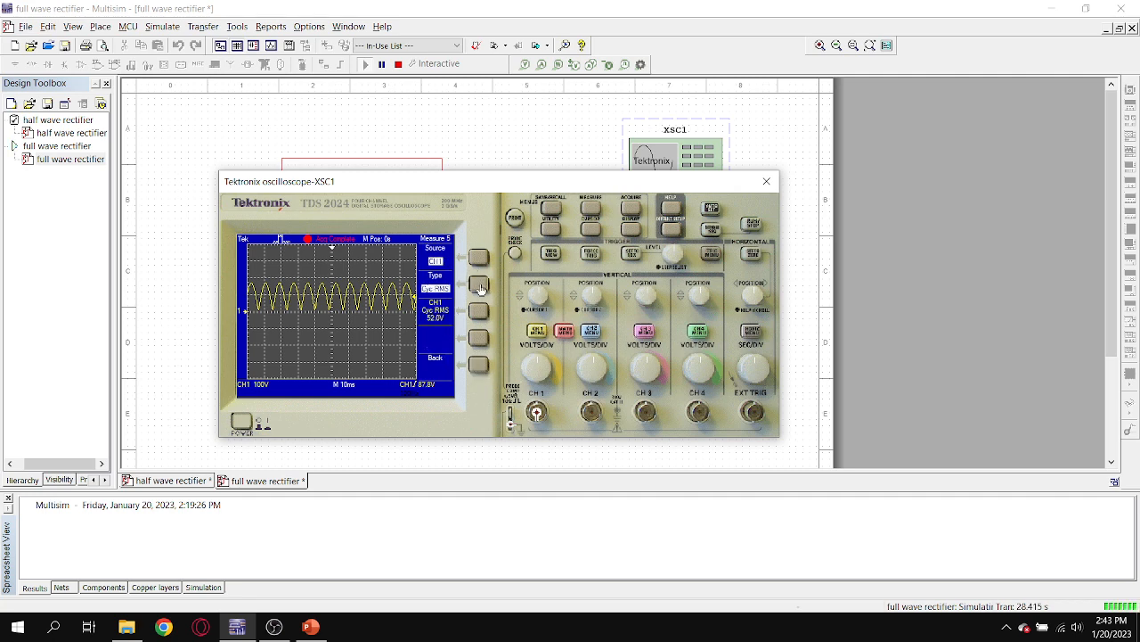
pyautogui.click(479, 286)
pyautogui.click(480, 286)
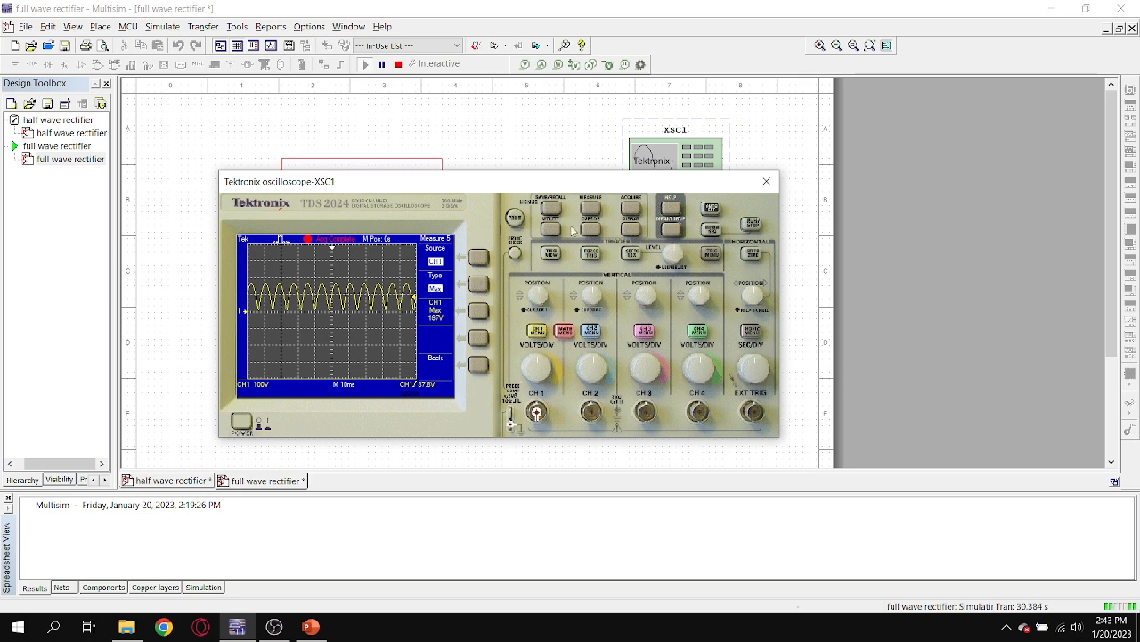
pyautogui.click(482, 365)
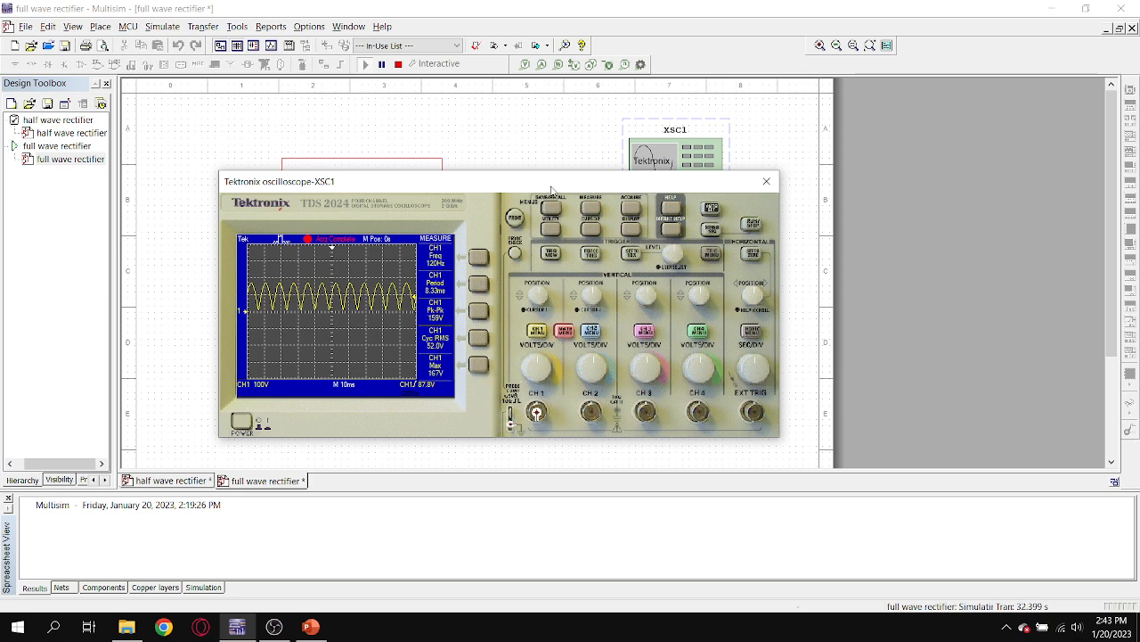
# Compare the XSC1 waveforms and measurements of the full wave and half wave rectifiers, switching back and forth between the two designs.
pyautogui.moveTo(560, 184); pyautogui.dragTo(614, 108)
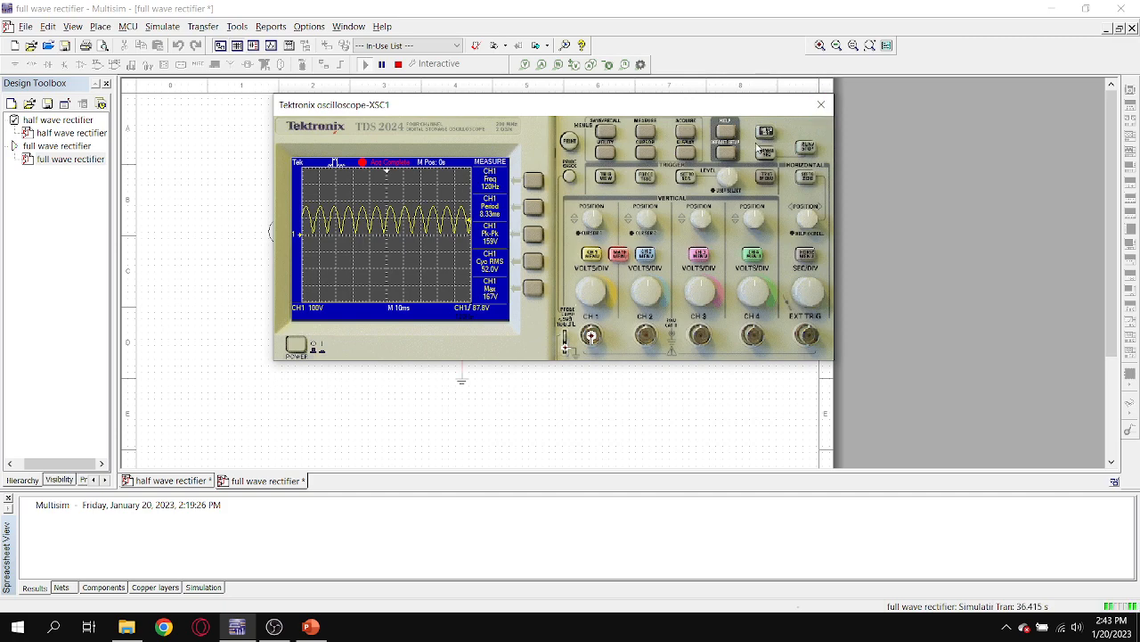
pyautogui.moveTo(572, 105); pyautogui.dragTo(515, 161)
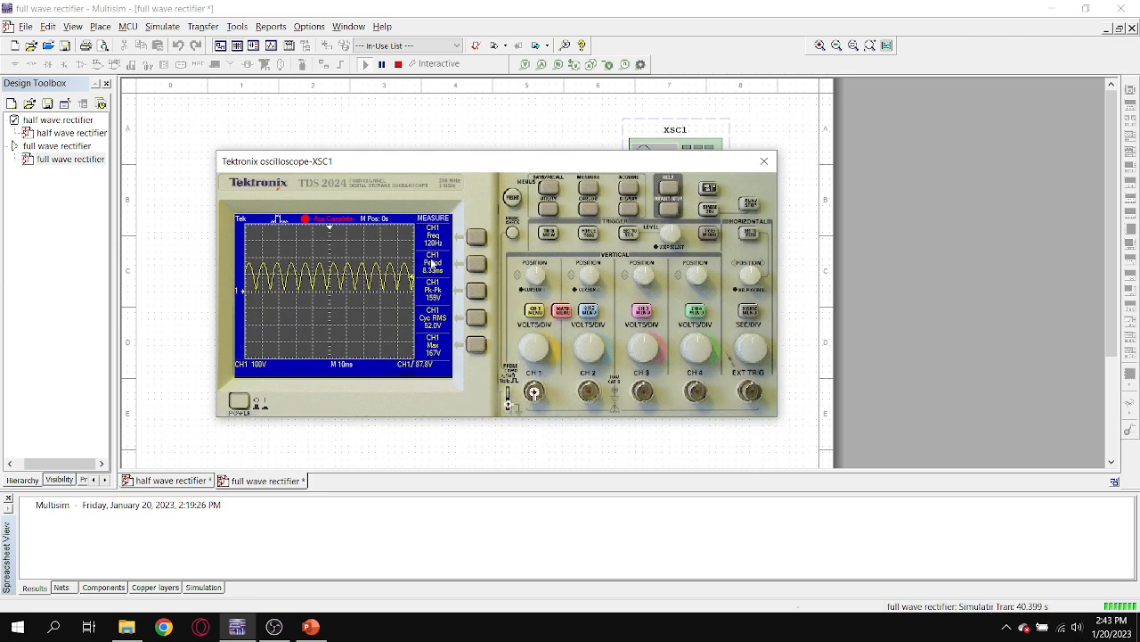
pyautogui.doubleClick(79, 136)
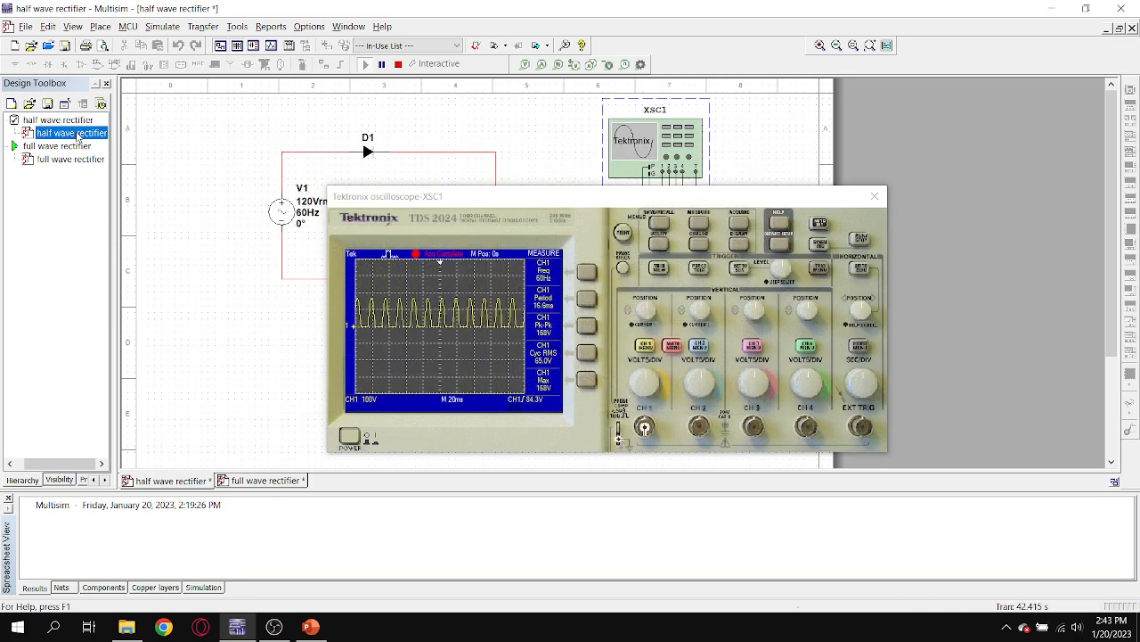
pyautogui.moveTo(645, 197); pyautogui.dragTo(560, 118)
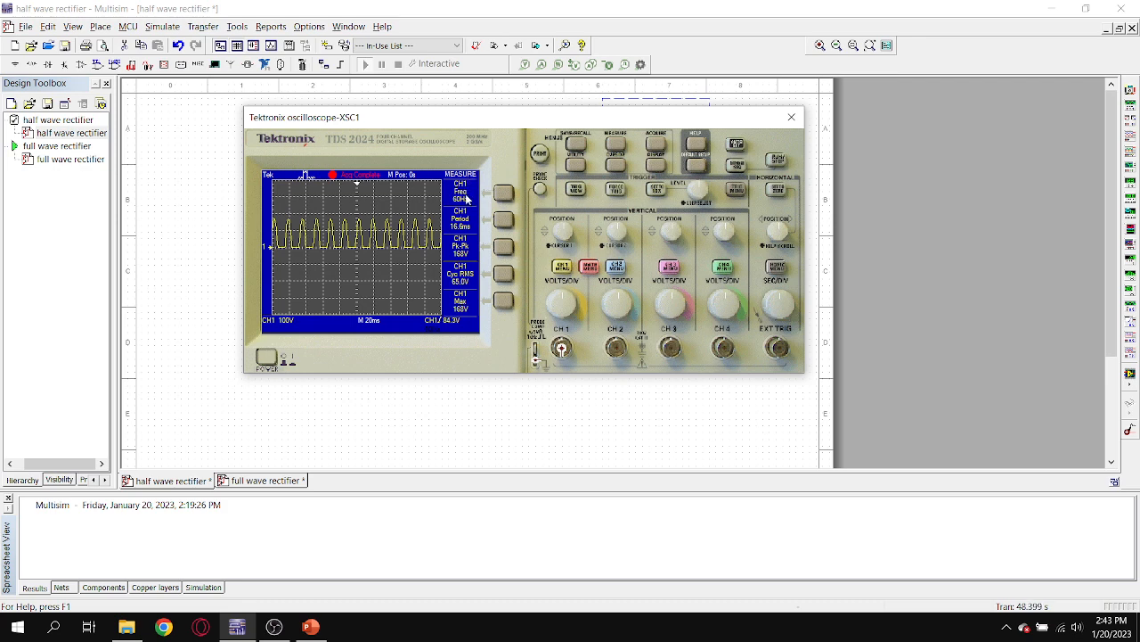
pyautogui.moveTo(587, 117); pyautogui.dragTo(620, 254)
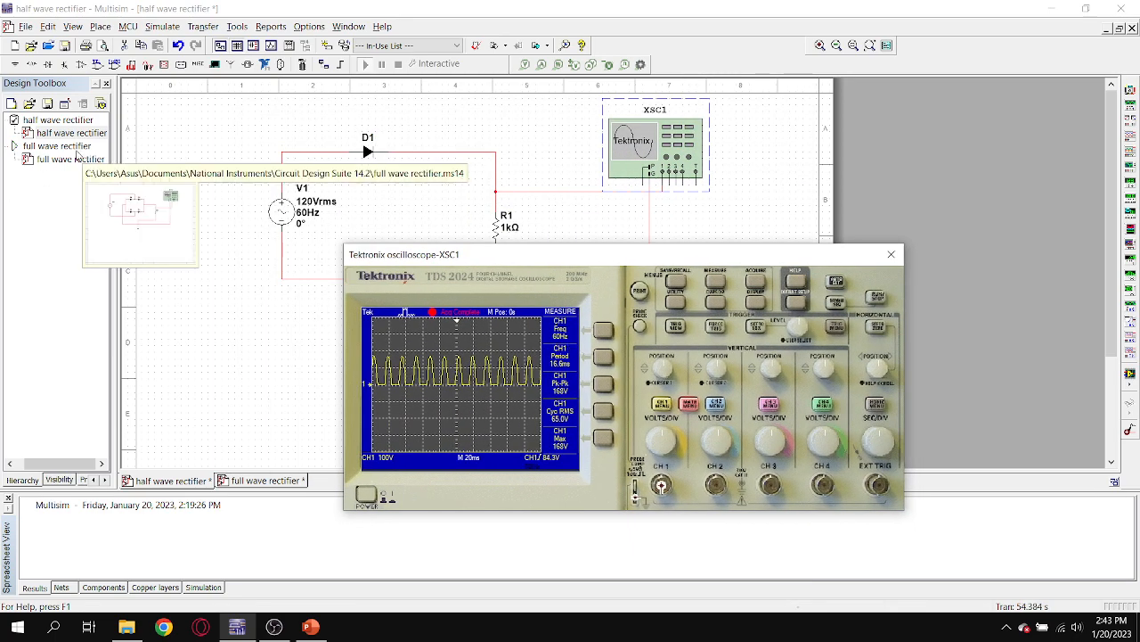
pyautogui.doubleClick(77, 160)
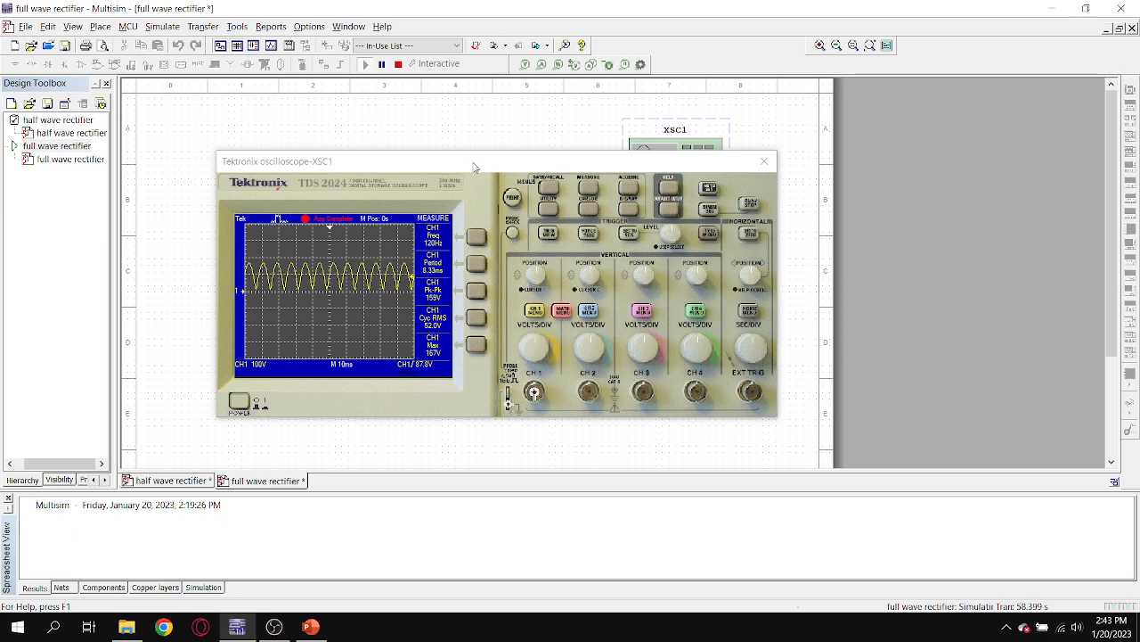
pyautogui.moveTo(475, 162); pyautogui.dragTo(609, 173)
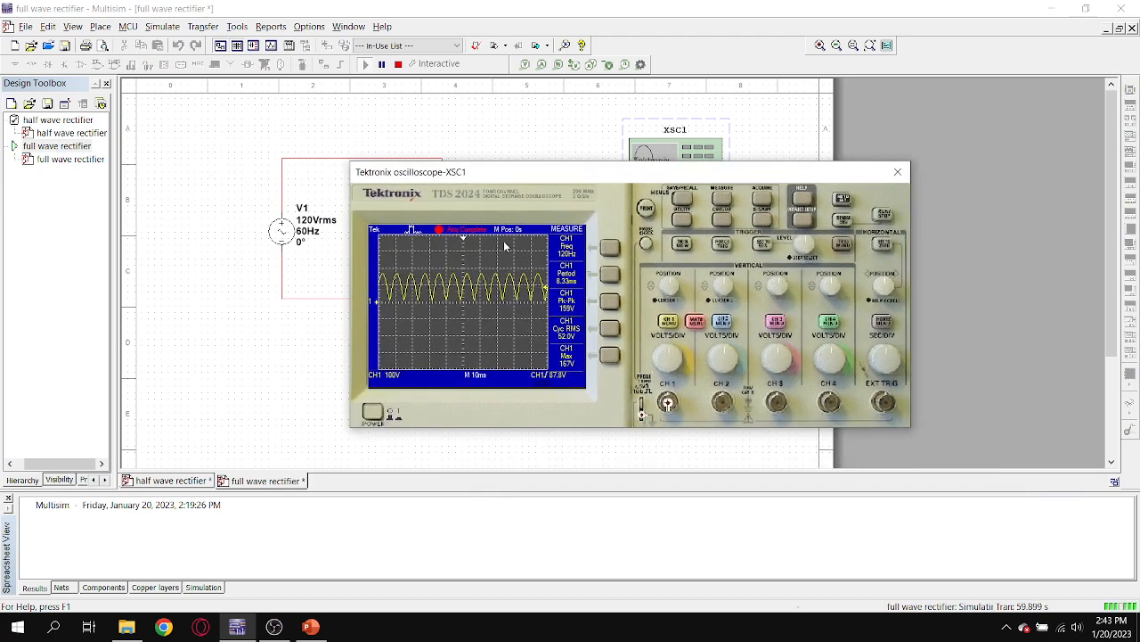
pyautogui.doubleClick(53, 134)
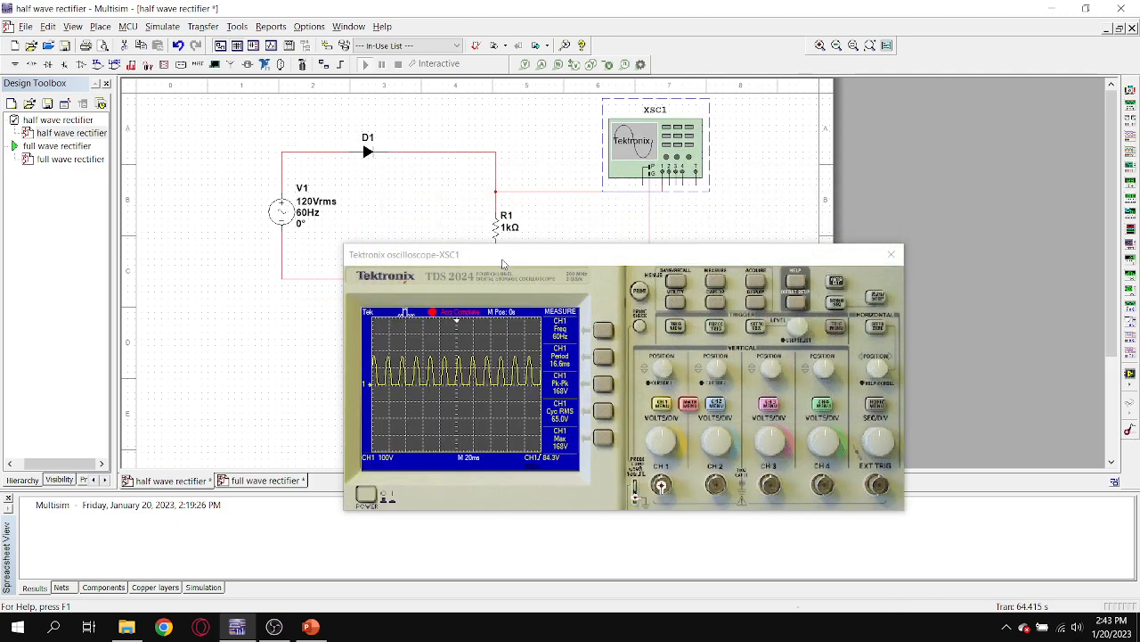
pyautogui.moveTo(503, 264); pyautogui.dragTo(452, 297)
pyautogui.moveTo(540, 292); pyautogui.dragTo(539, 184)
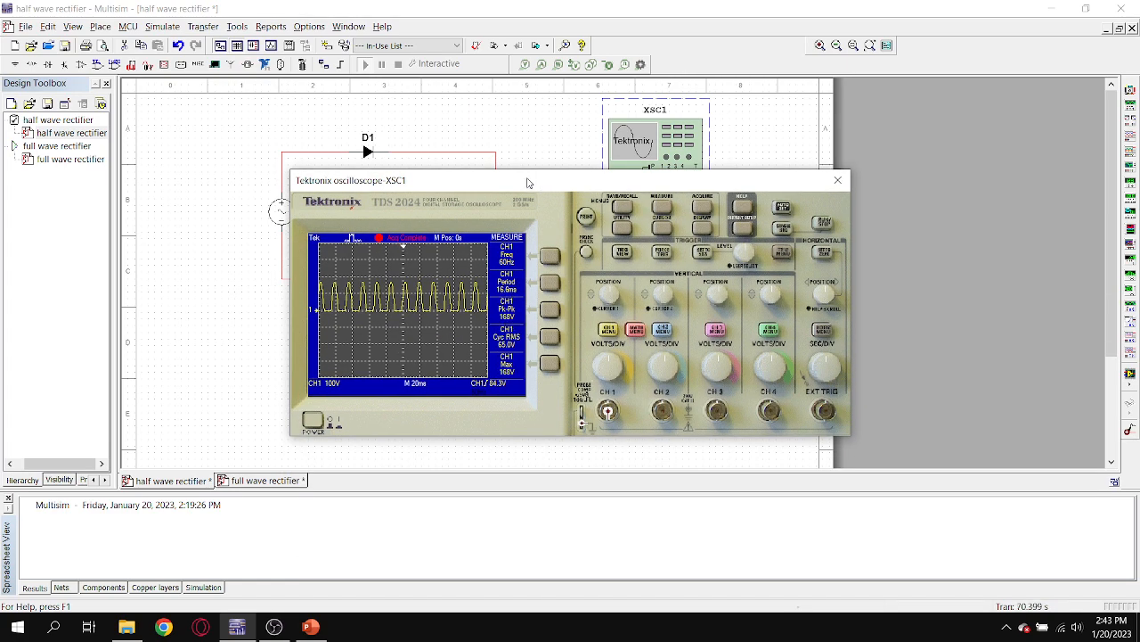
pyautogui.moveTo(528, 179); pyautogui.dragTo(545, 154)
pyautogui.click(88, 147)
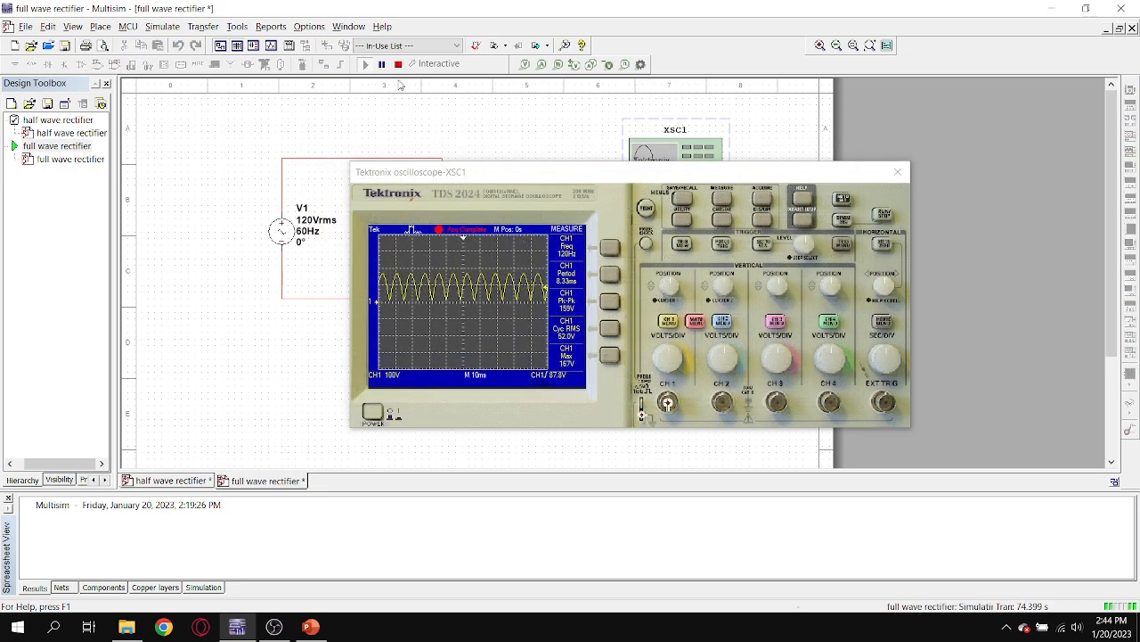
# Stop the full wave simulation and close the XSC1 oscilloscope window to expose the circuit.
pyautogui.click(397, 64)
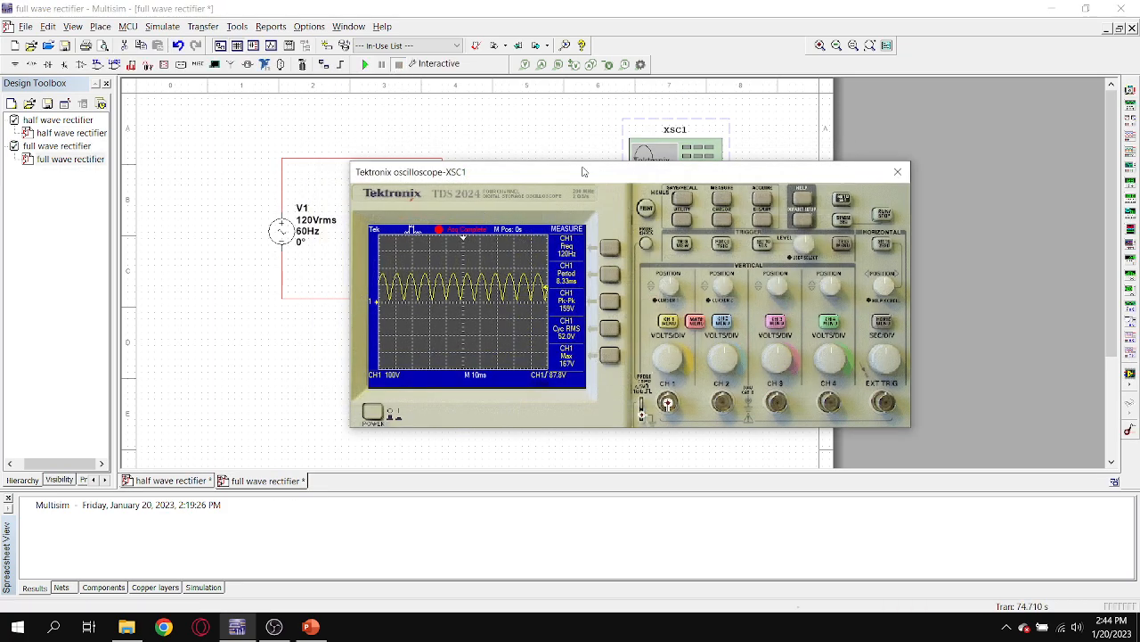
pyautogui.moveTo(582, 167); pyautogui.dragTo(527, 120)
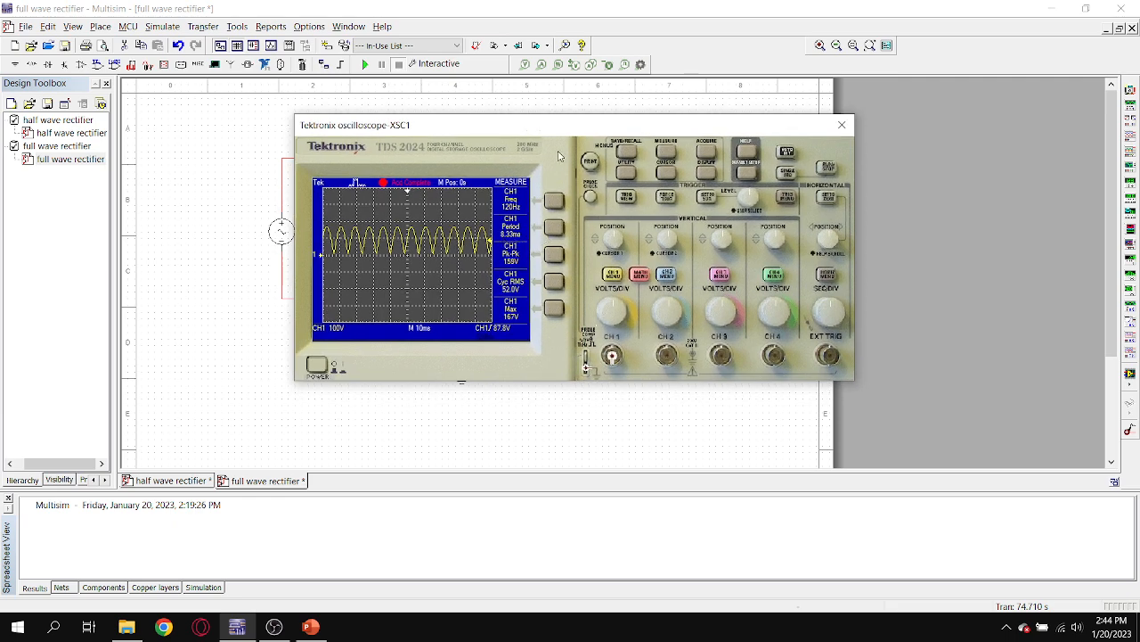
pyautogui.moveTo(561, 125); pyautogui.dragTo(560, 169)
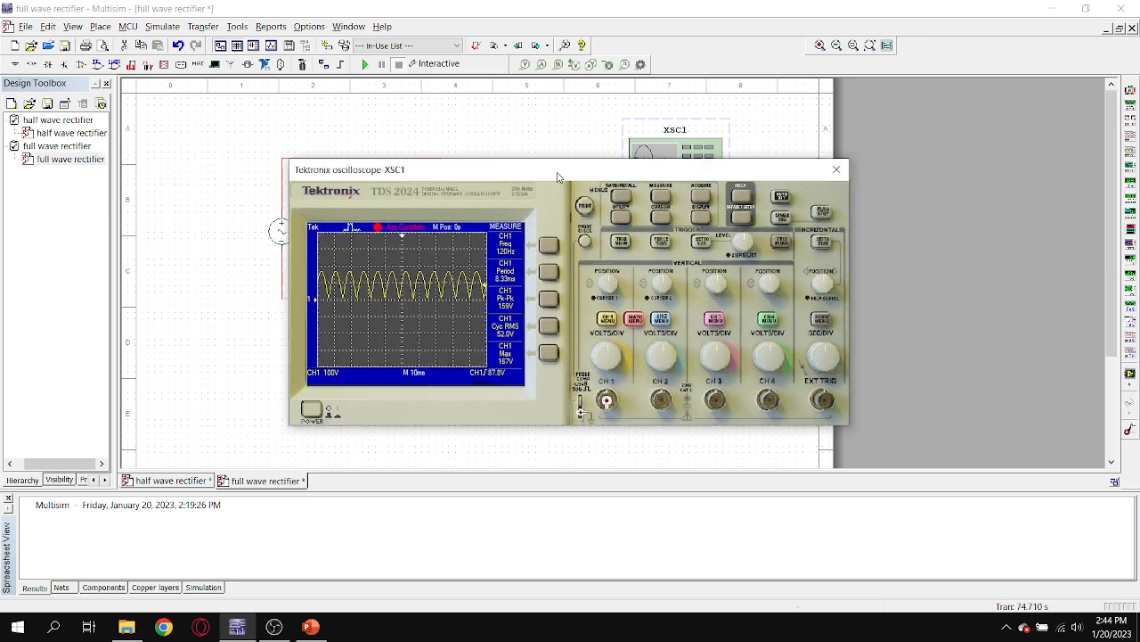
pyautogui.moveTo(438, 184); pyautogui.dragTo(395, 198)
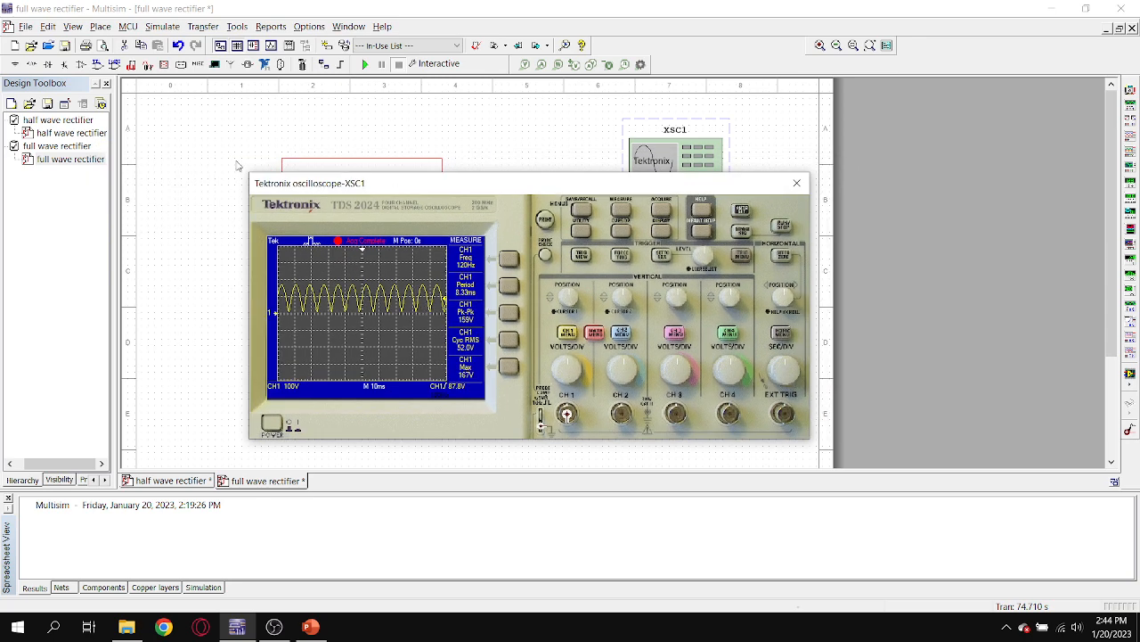
pyautogui.moveTo(450, 190); pyautogui.dragTo(370, 188)
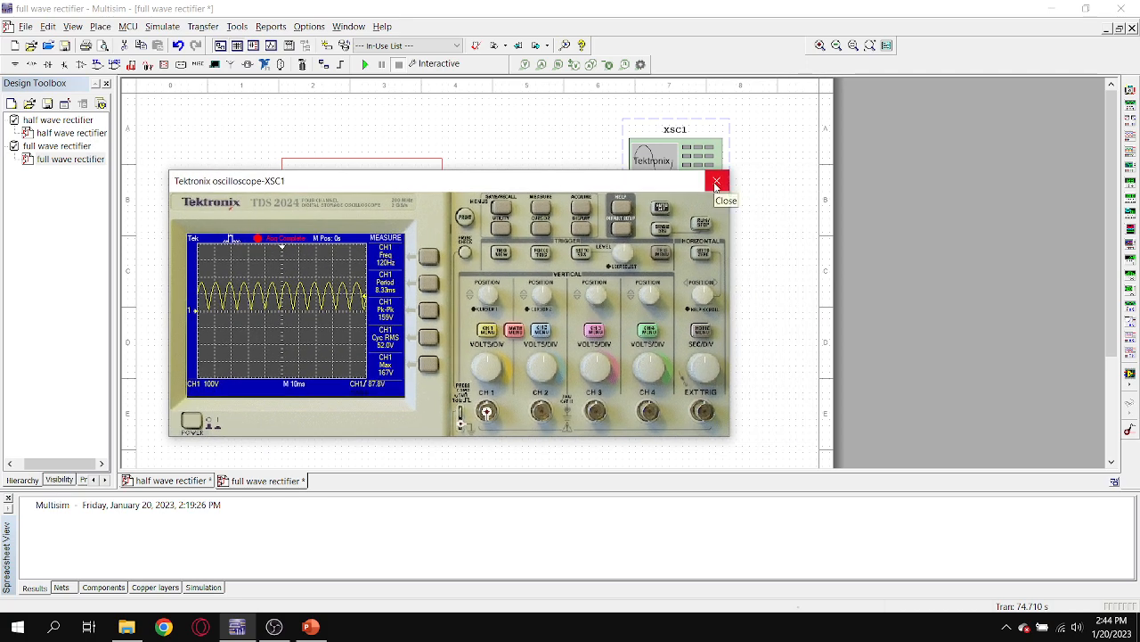
pyautogui.click(716, 183)
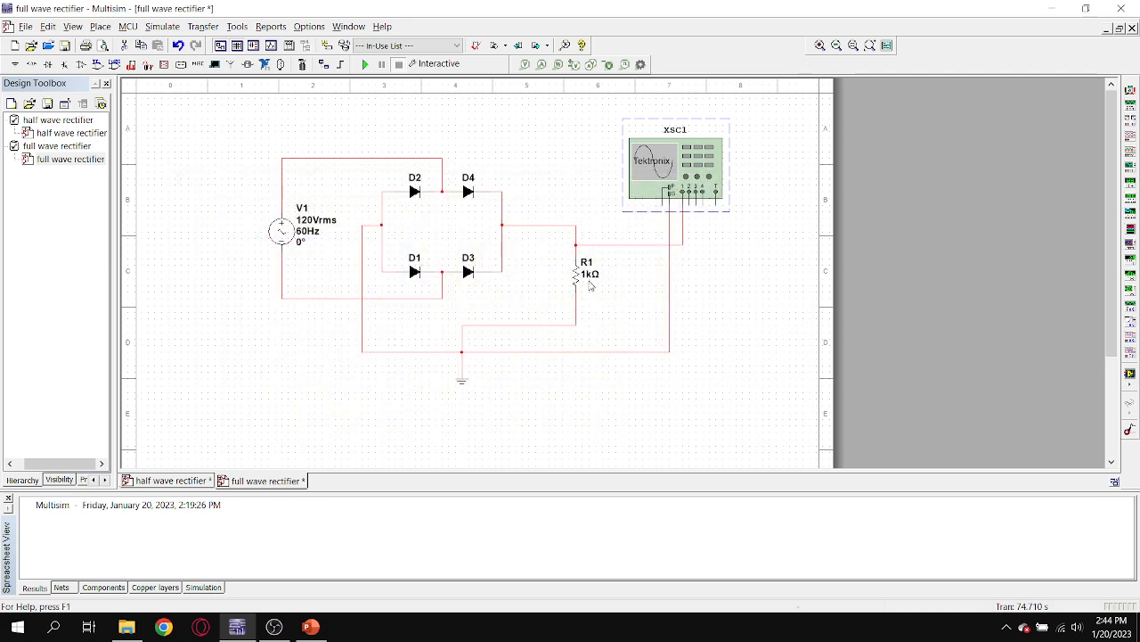
# Delete the 1 kΩ load resistor R1 from the full wave rectifier.
pyautogui.doubleClick(574, 272)
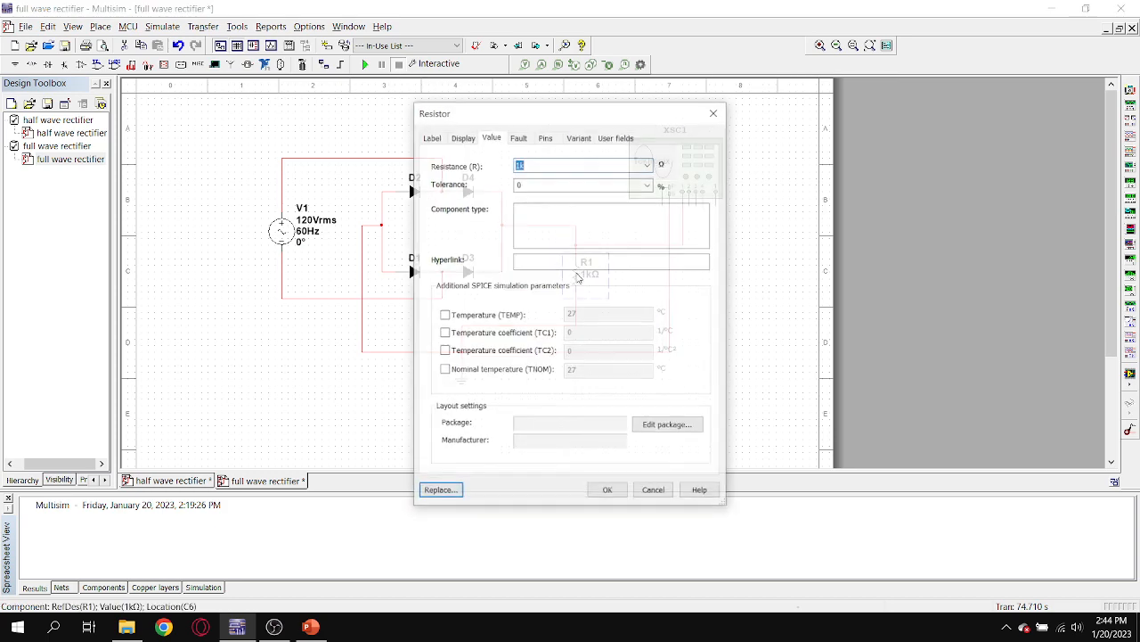
pyautogui.click(713, 113)
pyautogui.rightClick(574, 272)
pyautogui.click(624, 60)
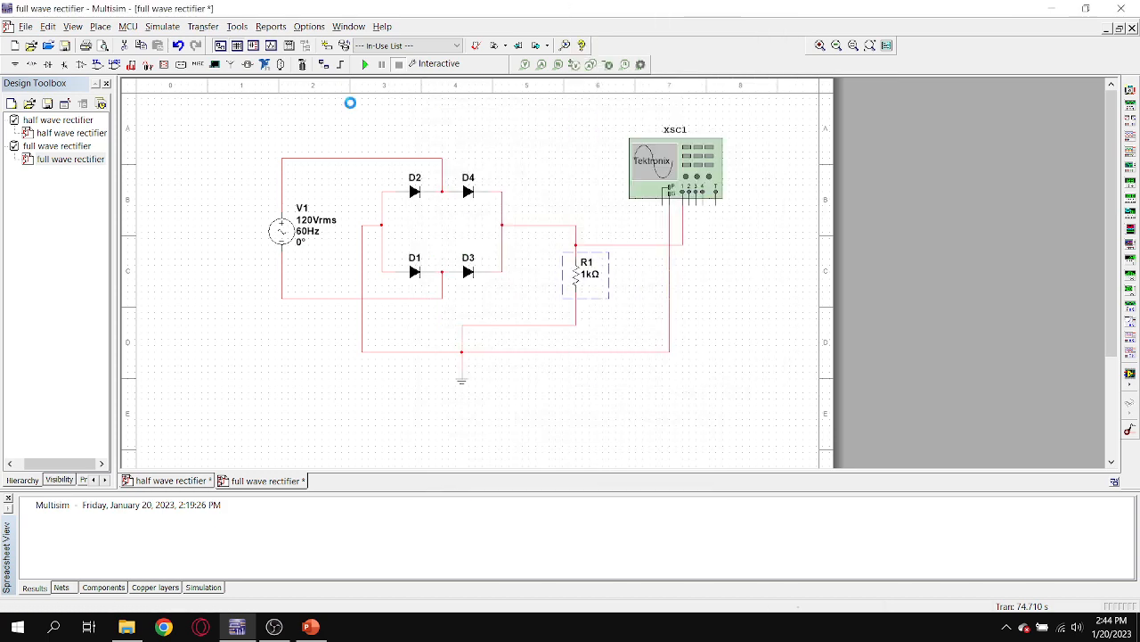
# Place a 0.10 pF capacitor from the Basic group's CAPACITOR family where the load resistor was.
pyautogui.hotkey('ctrl', 'w')
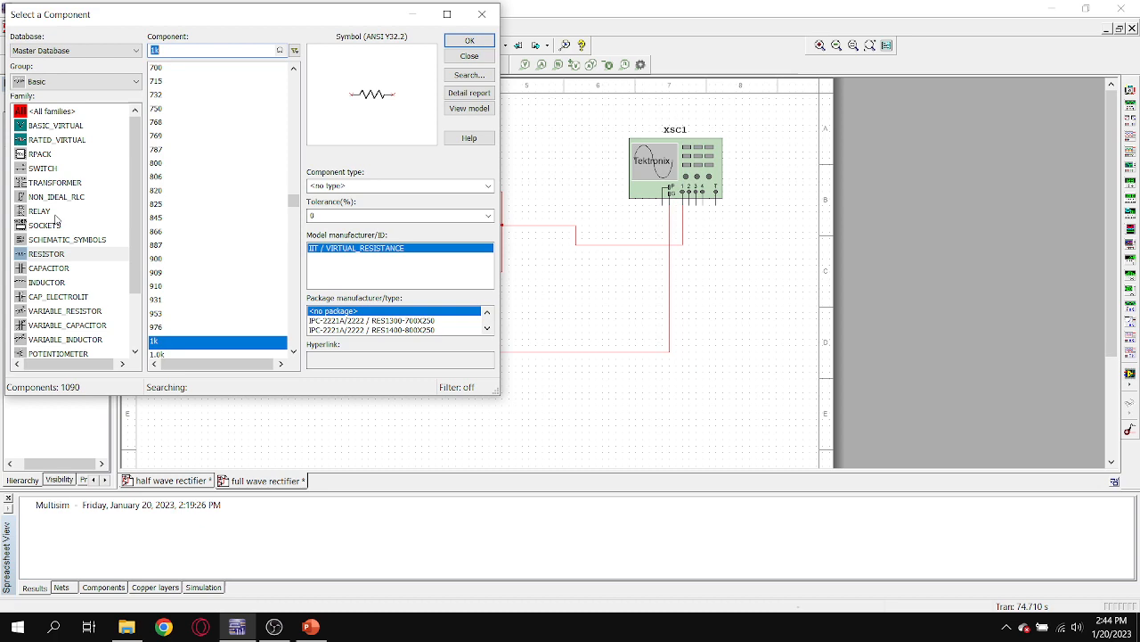
pyautogui.click(58, 269)
pyautogui.click(183, 94)
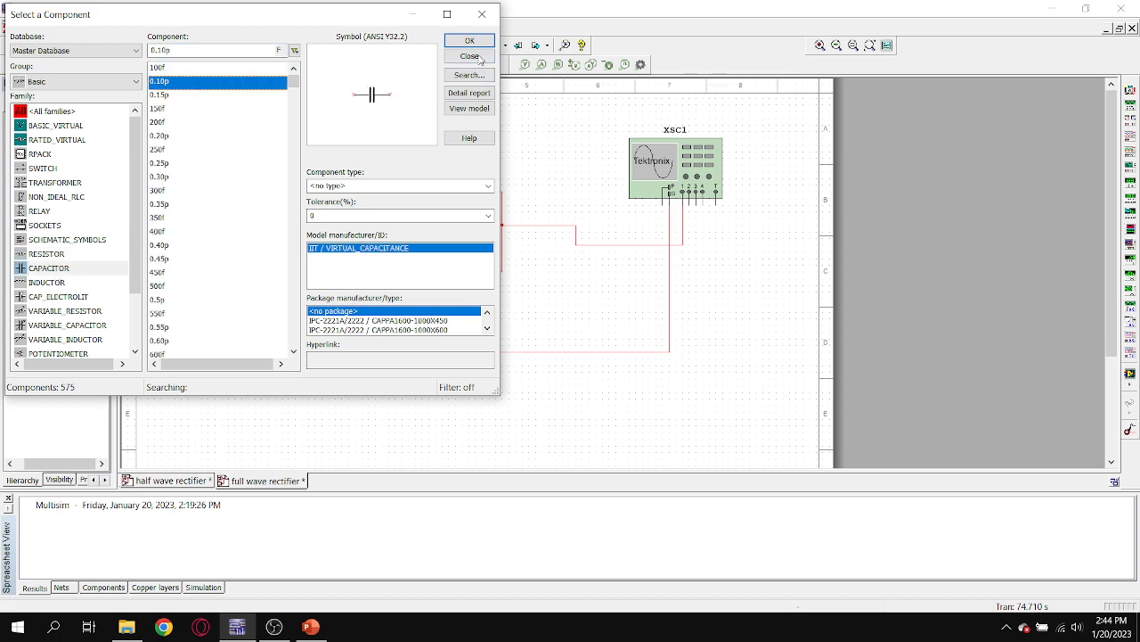
pyautogui.click(470, 41)
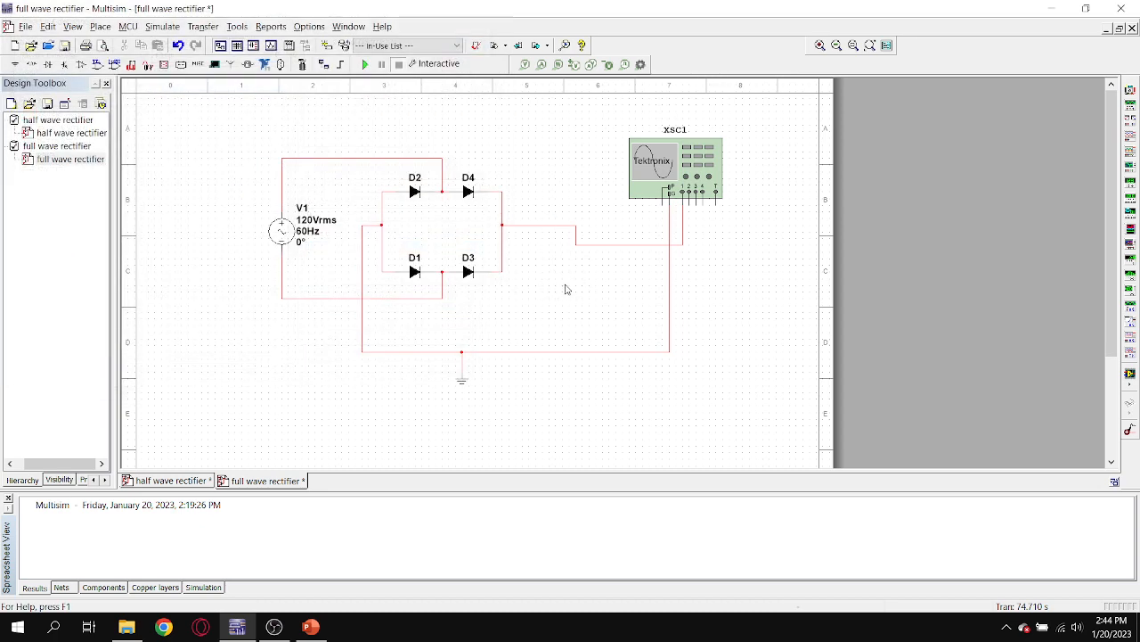
pyautogui.click(564, 286)
pyautogui.click(486, 18)
# Turn the capacitor vertical and connect it between the bridge's output wire and the ground wire.
pyautogui.rightClick(579, 285)
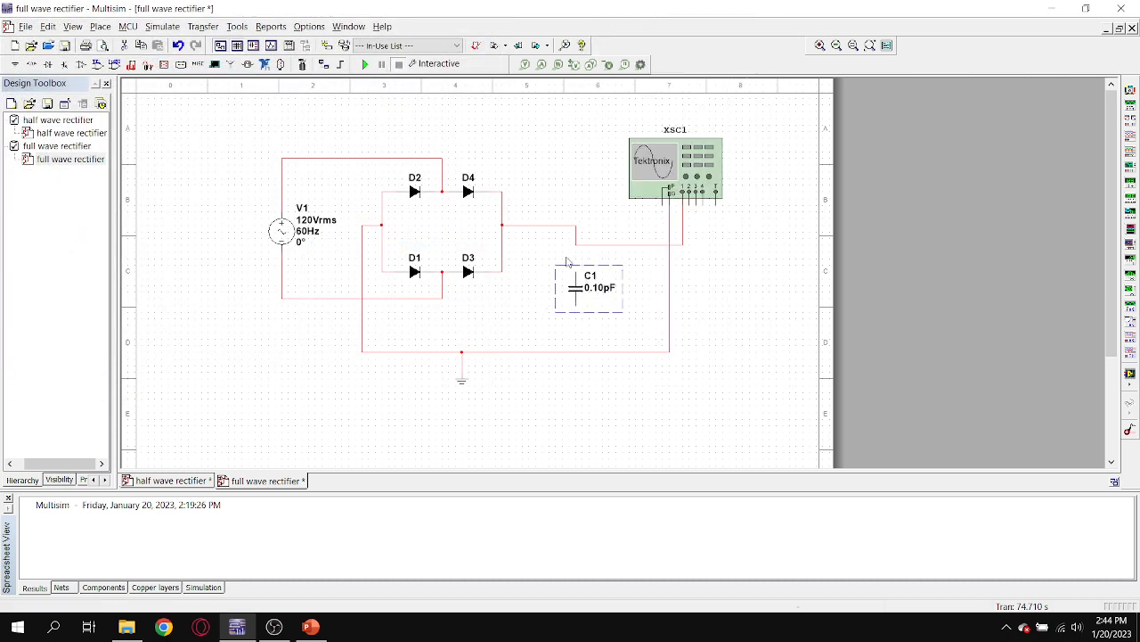
pyautogui.click(566, 260)
pyautogui.click(576, 273)
pyautogui.click(575, 303)
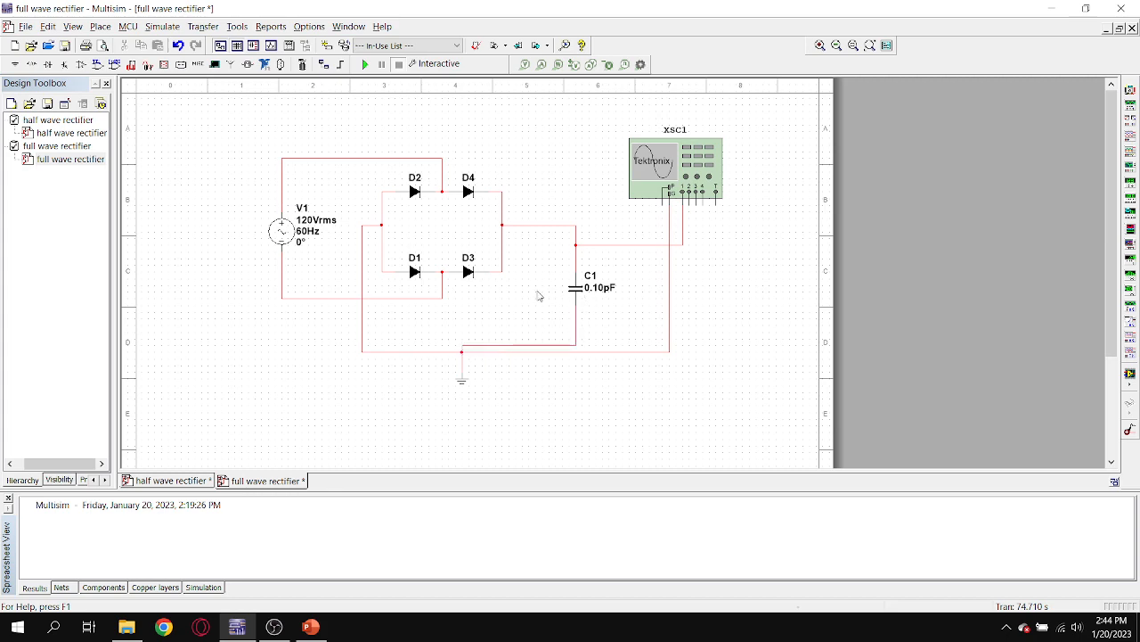
# Simulate the full wave rectifier with the 0.10 pF capacitor, examine its XSC1 oscilloscope waveform and measurements, and close the oscilloscope window.
pyautogui.press('F5')
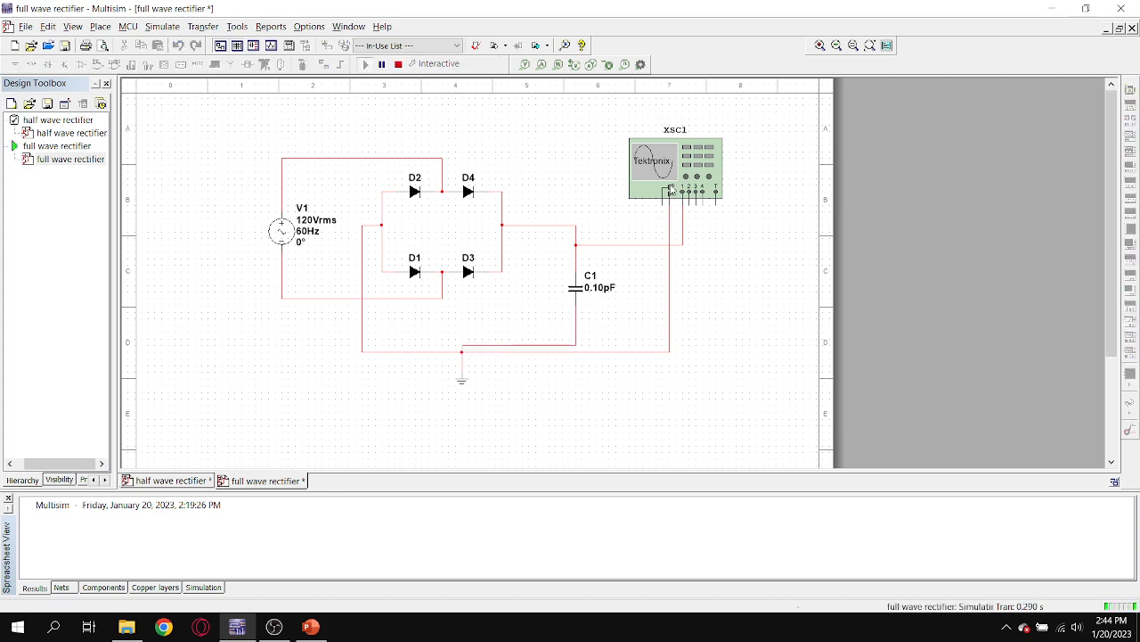
pyautogui.doubleClick(665, 173)
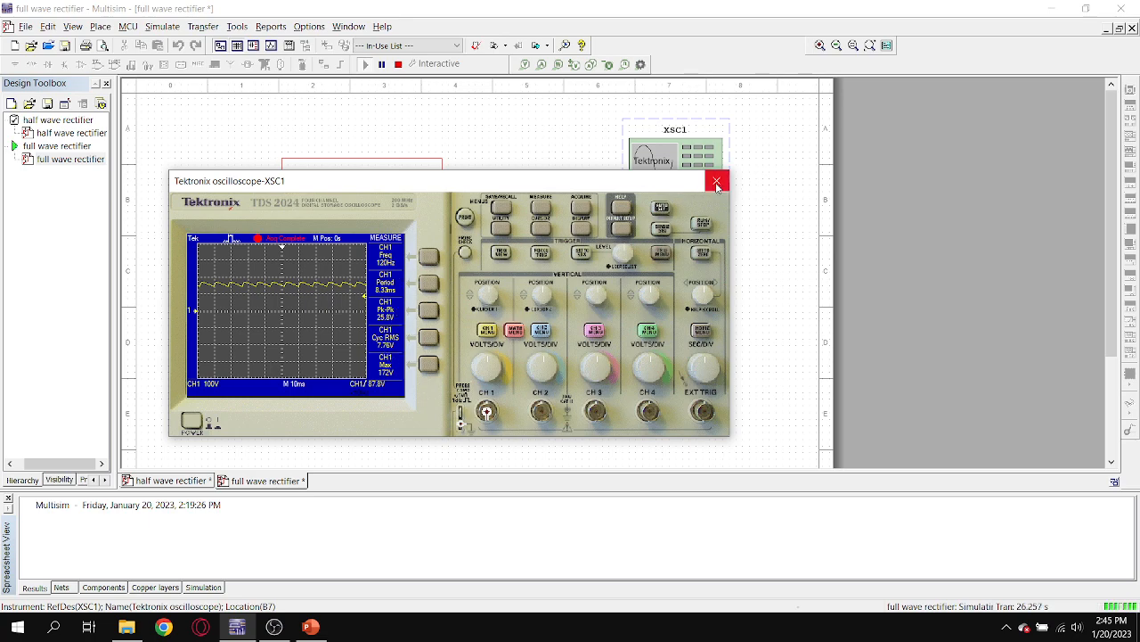
pyautogui.moveTo(570, 181); pyautogui.dragTo(641, 328)
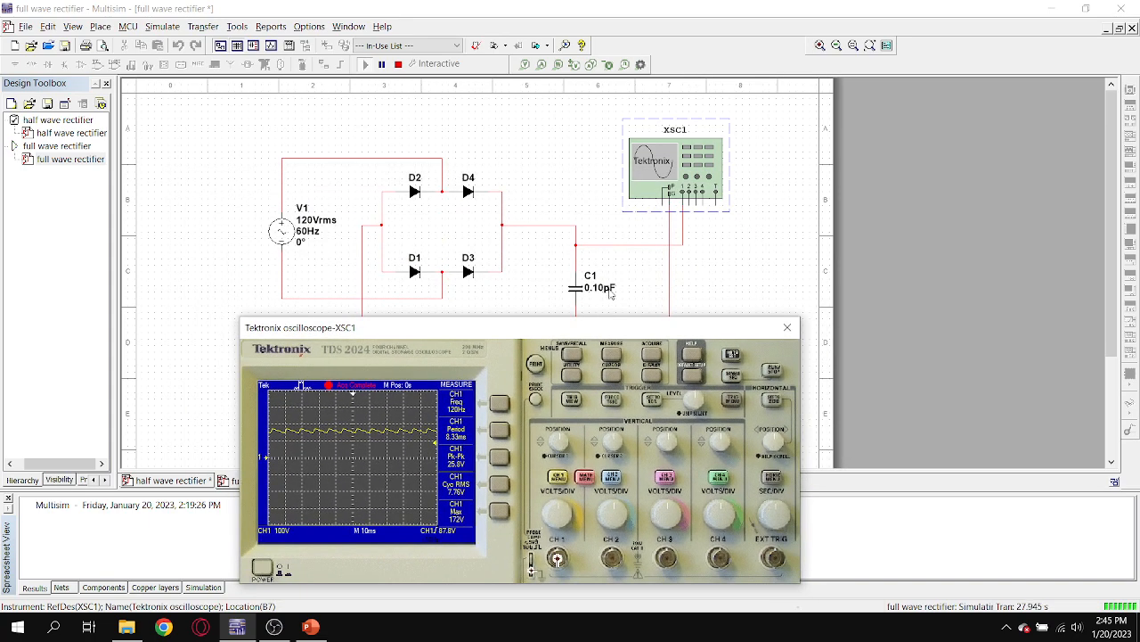
pyautogui.click(787, 327)
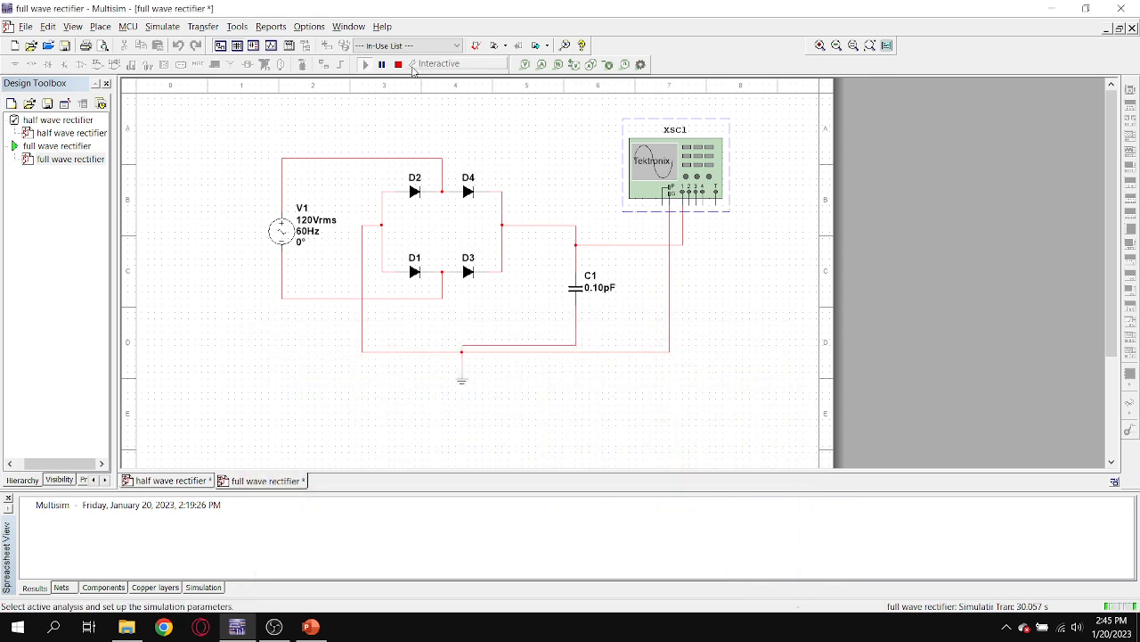
# Stop the simulation and set capacitor C1's capacitance to 1 pF.
pyautogui.doubleClick(575, 286)
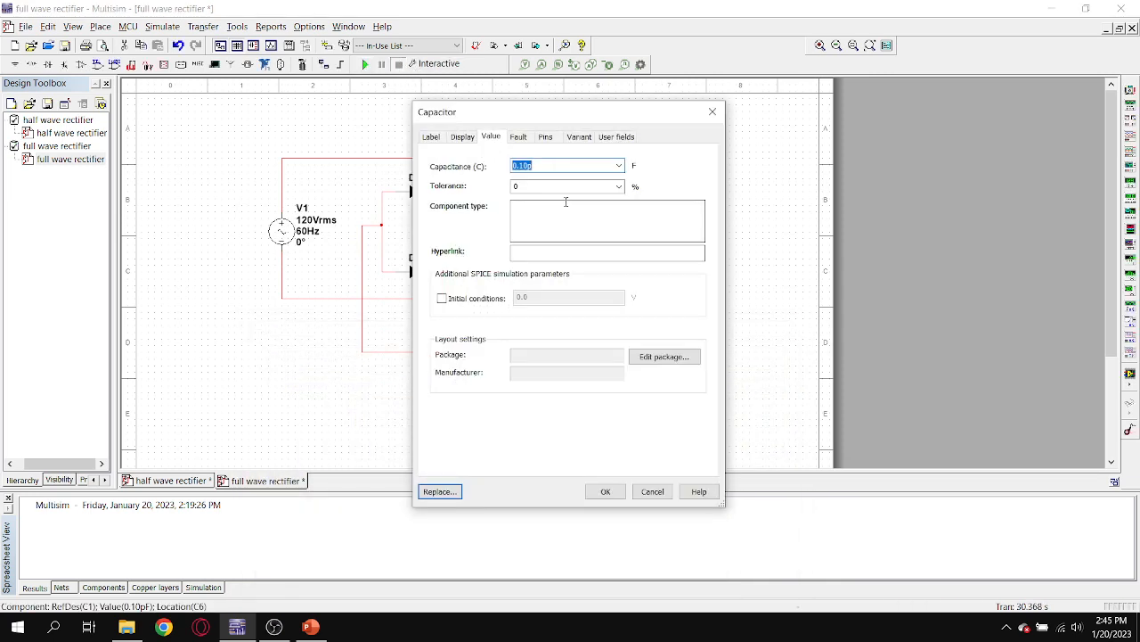
pyautogui.click(528, 167)
pyautogui.press('BackSpace')
pyautogui.press('BackSpace')
pyautogui.click(605, 492)
# Simulate the full wave rectifier with the 1 pF capacitor, examine the smoothed XSC1 waveform against the circuit, then close the oscilloscope and stop simulating.
pyautogui.press('F5')
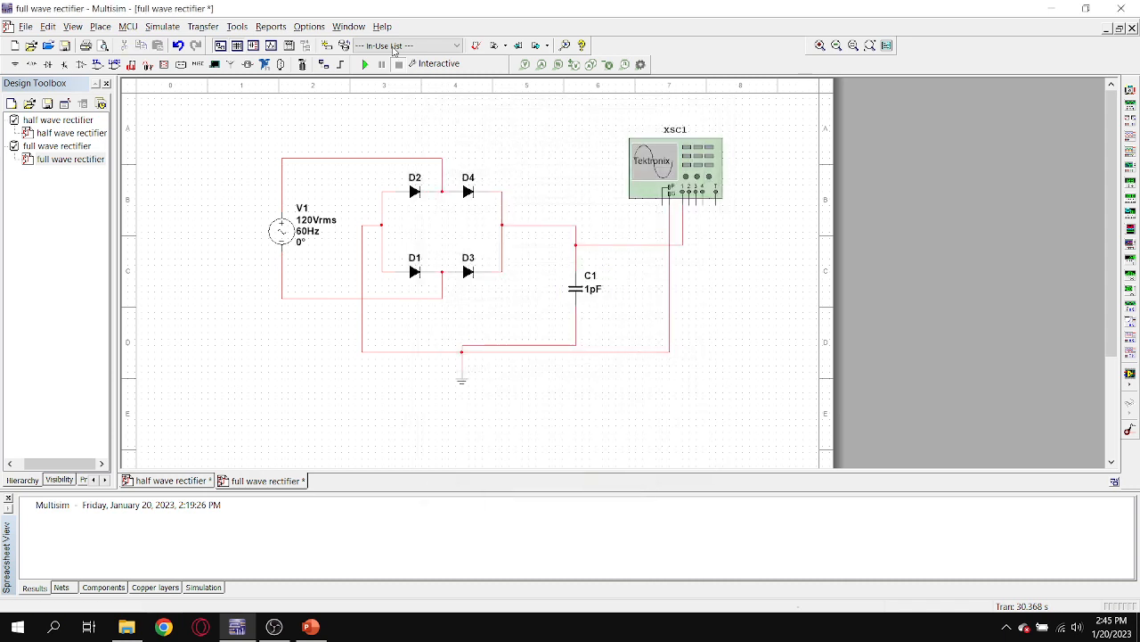
pyautogui.doubleClick(700, 175)
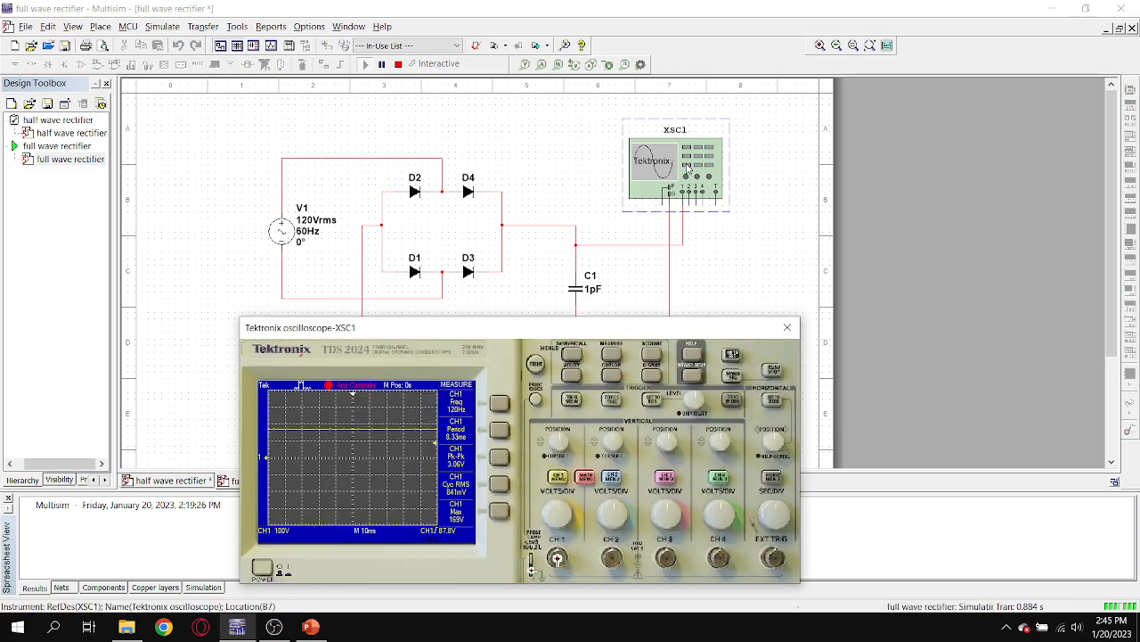
pyautogui.moveTo(544, 331); pyautogui.dragTo(686, 117)
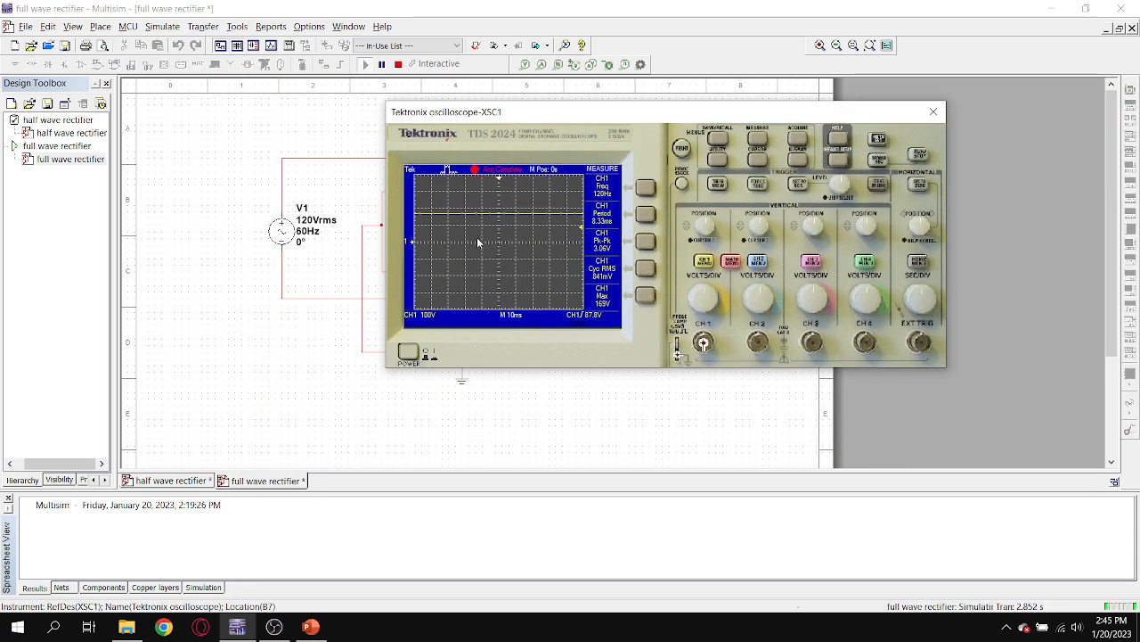
pyautogui.moveTo(550, 128); pyautogui.dragTo(440, 151)
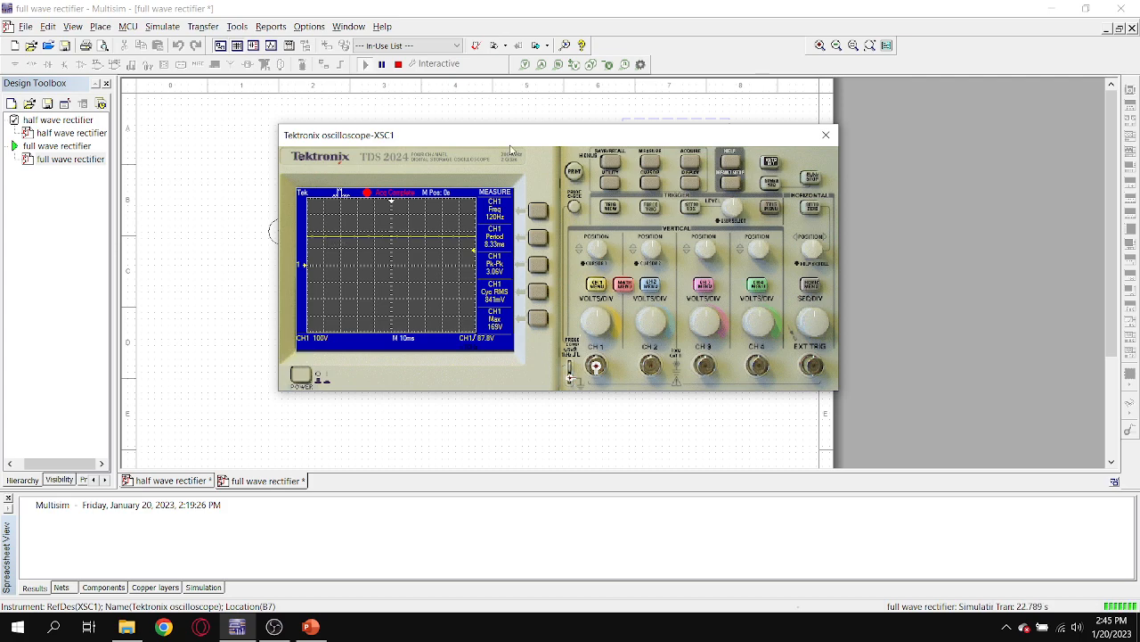
pyautogui.moveTo(512, 134); pyautogui.dragTo(457, 334)
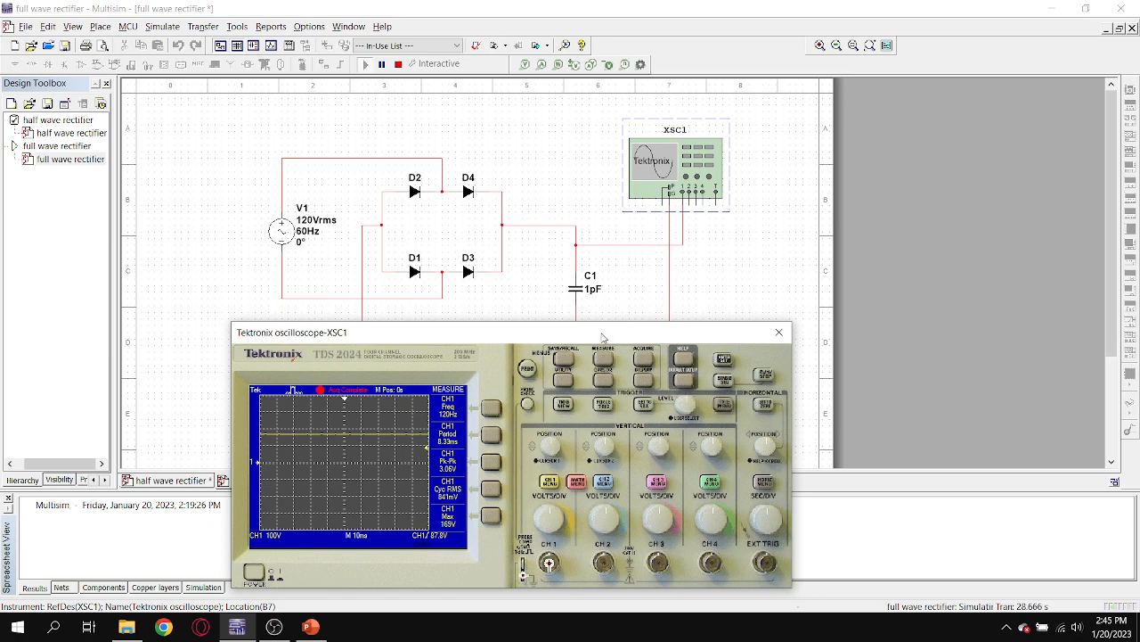
pyautogui.moveTo(602, 337); pyautogui.dragTo(635, 207)
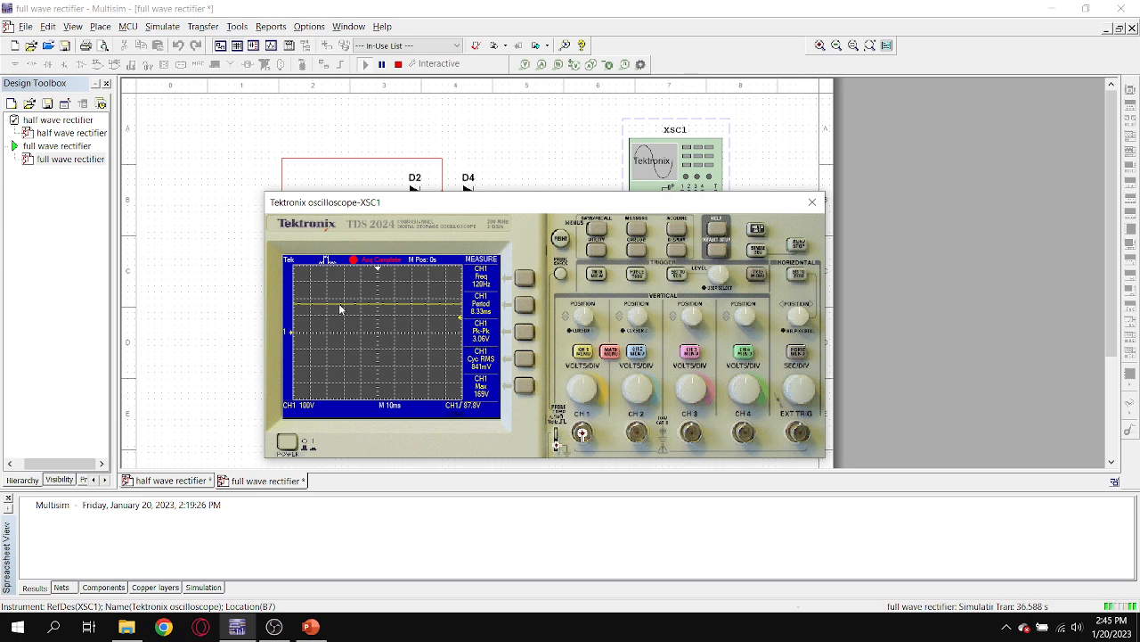
pyautogui.moveTo(525, 198); pyautogui.dragTo(535, 168)
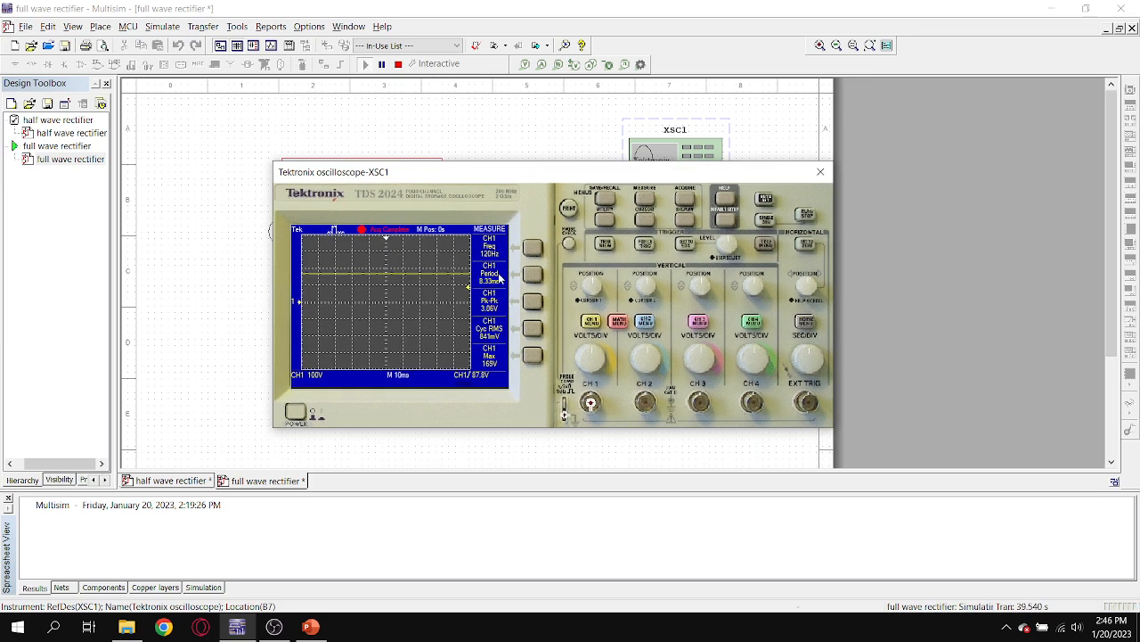
pyautogui.click(821, 171)
pyautogui.click(397, 64)
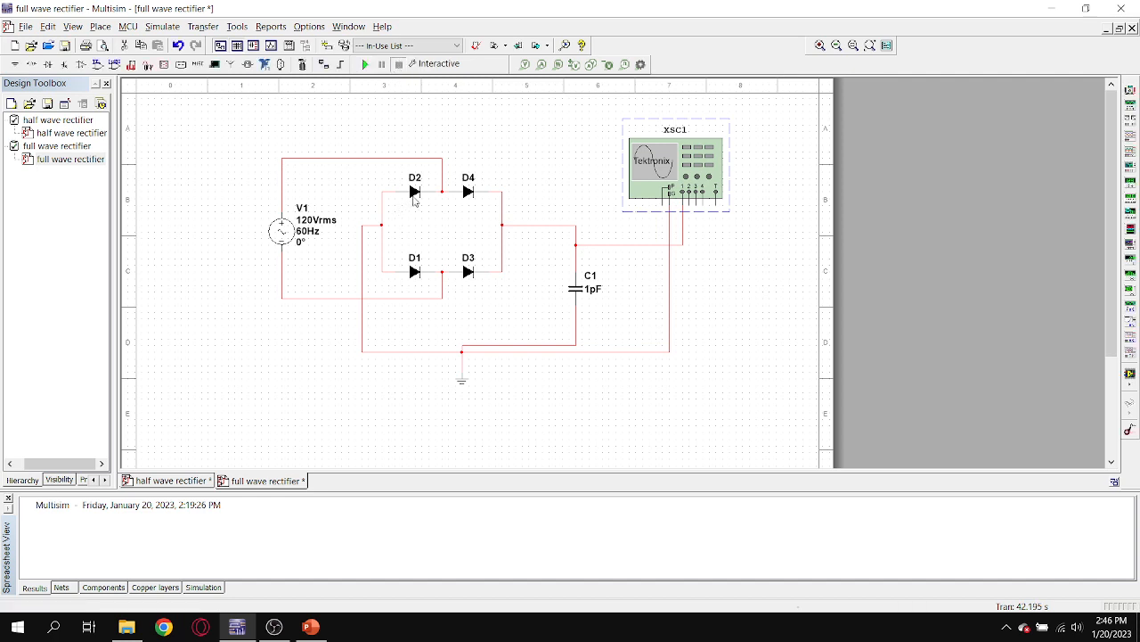
# Compare the half wave and full wave rectifier schematics by alternating between the two designs, closing the half wave oscilloscope window.
pyautogui.doubleClick(95, 133)
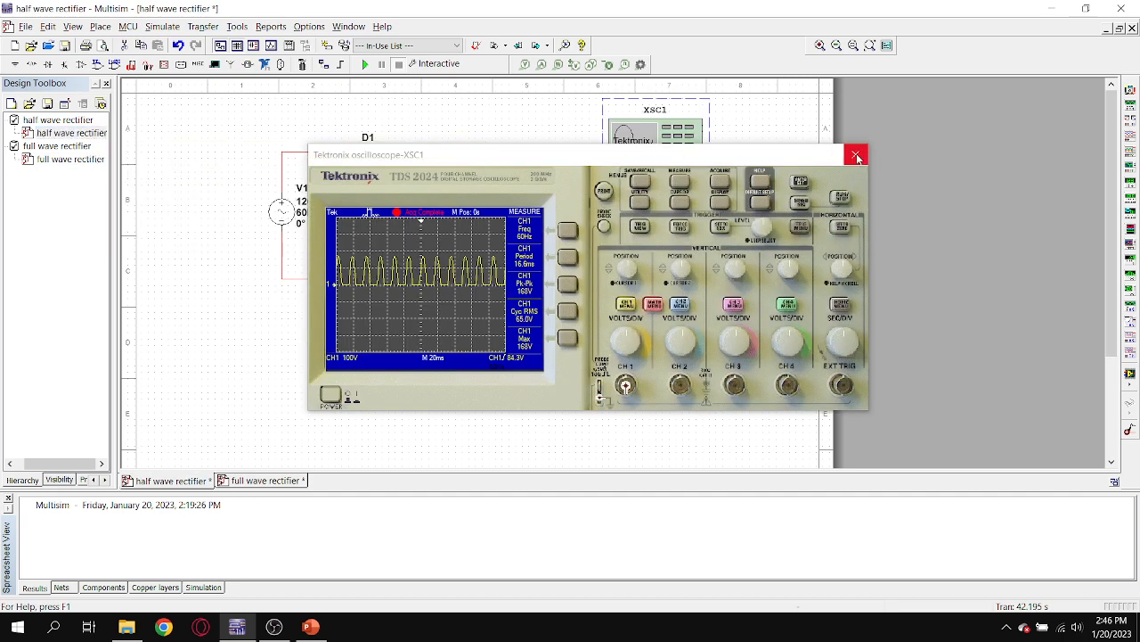
pyautogui.click(860, 158)
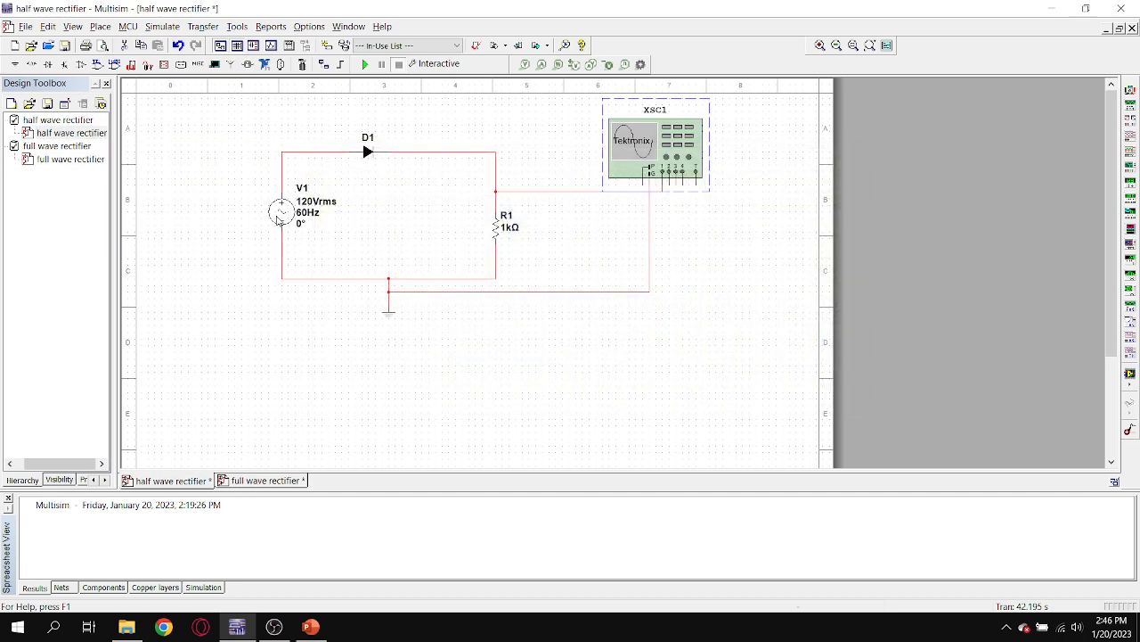
pyautogui.doubleClick(75, 161)
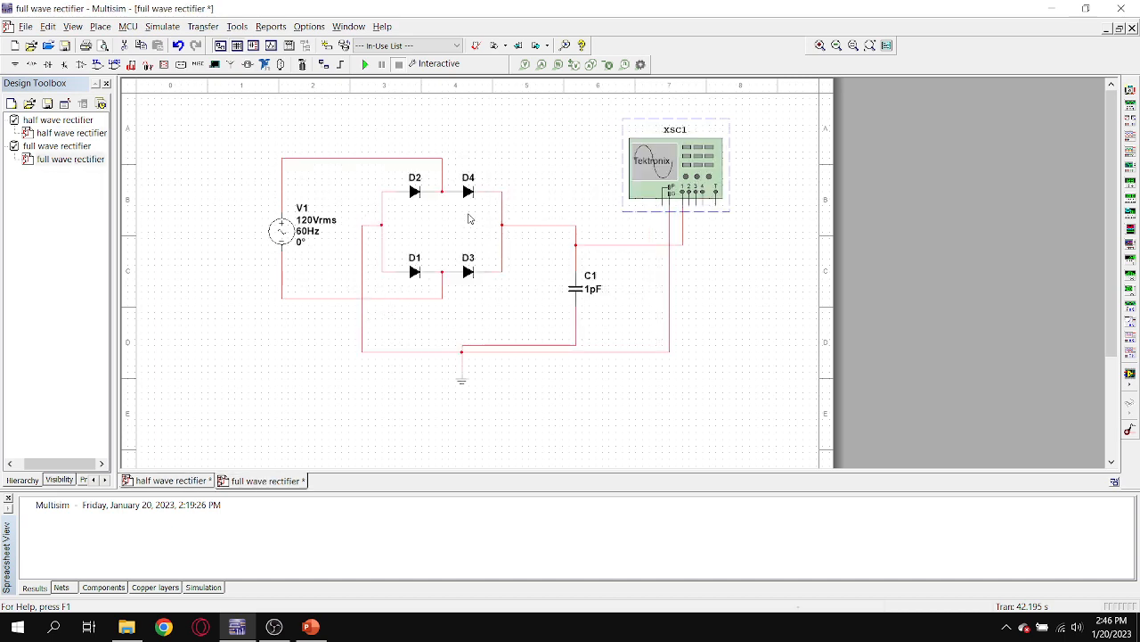
pyautogui.doubleClick(46, 134)
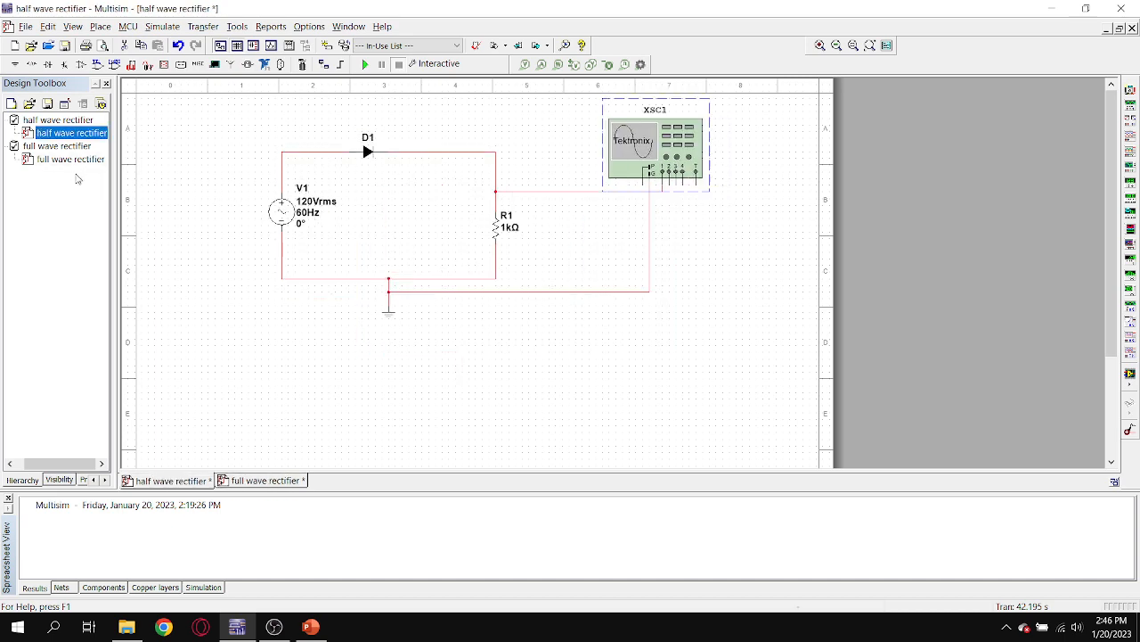
pyautogui.doubleClick(75, 163)
pyautogui.doubleClick(98, 132)
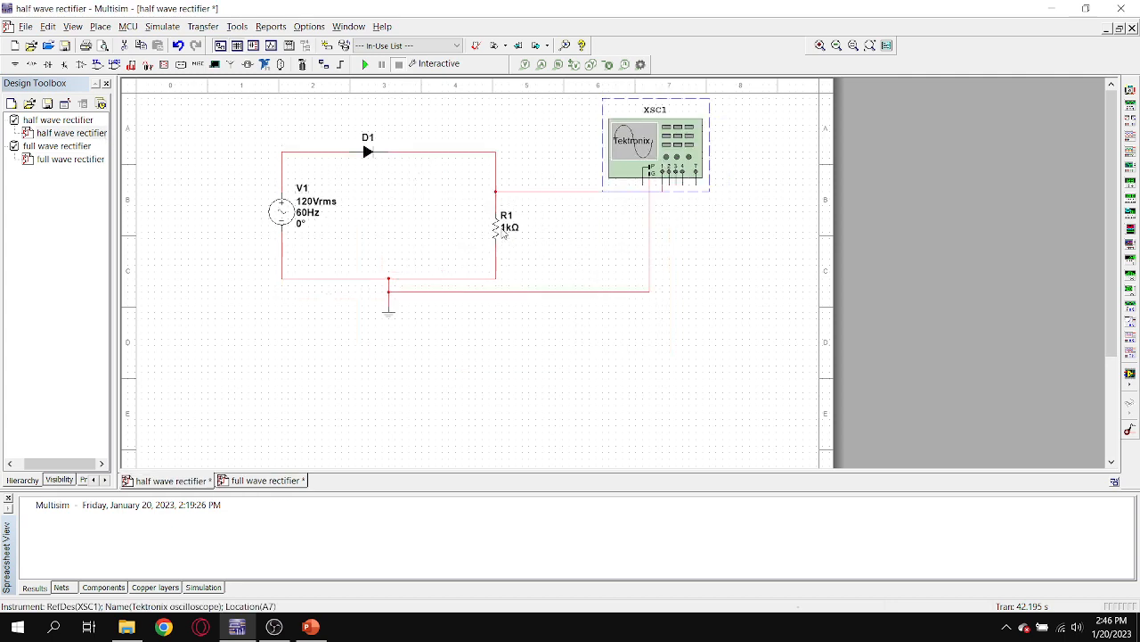
pyautogui.doubleClick(100, 158)
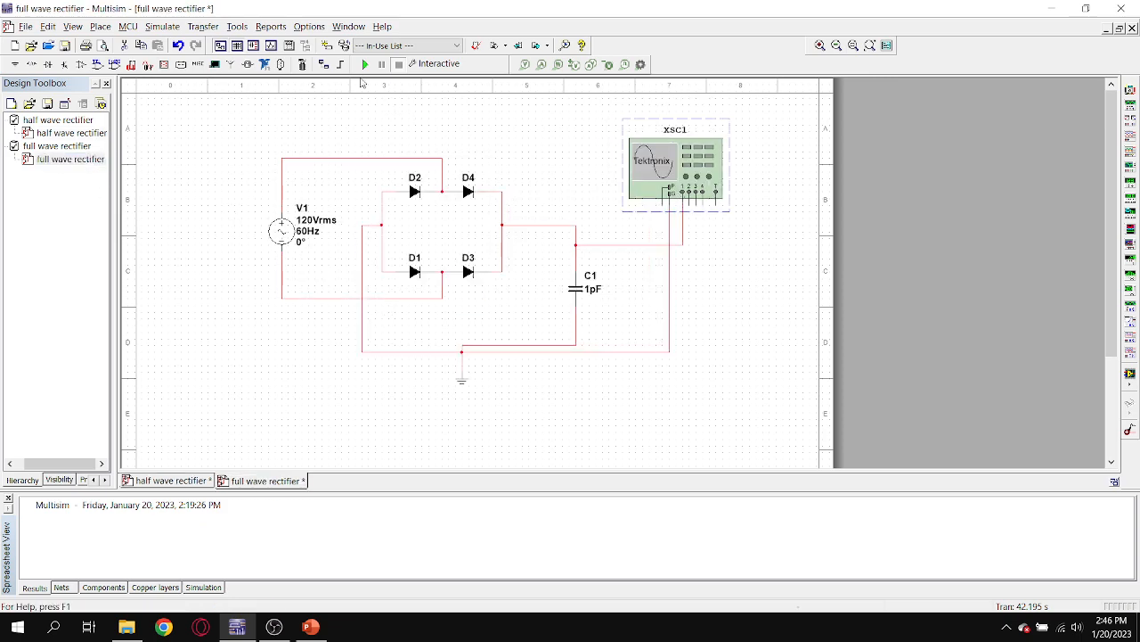
pyautogui.doubleClick(96, 134)
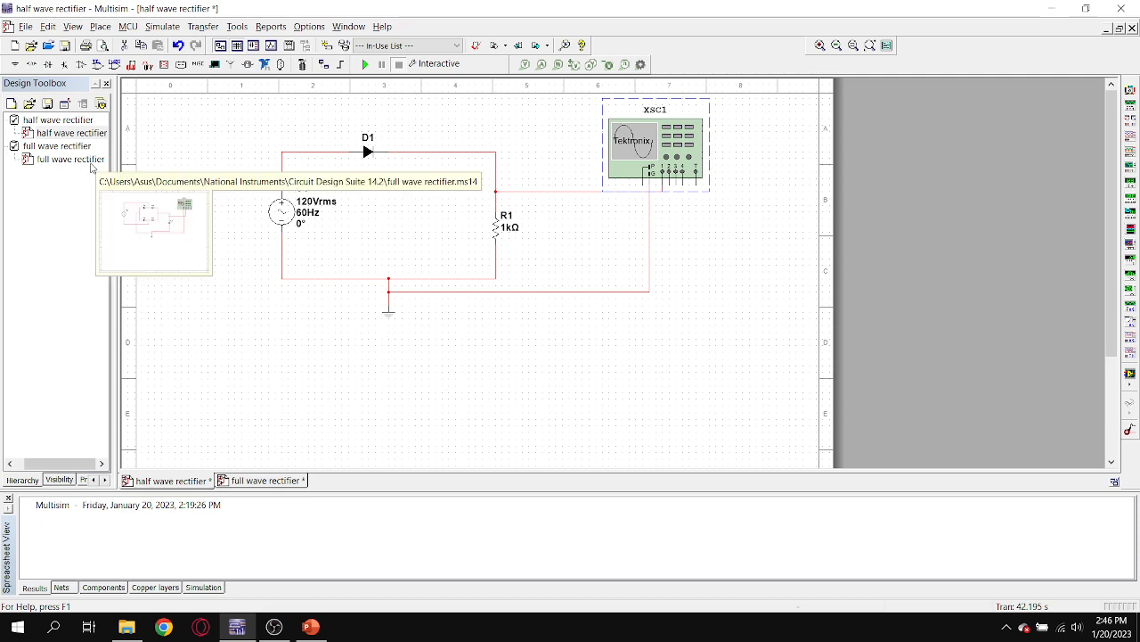
pyautogui.doubleClick(90, 166)
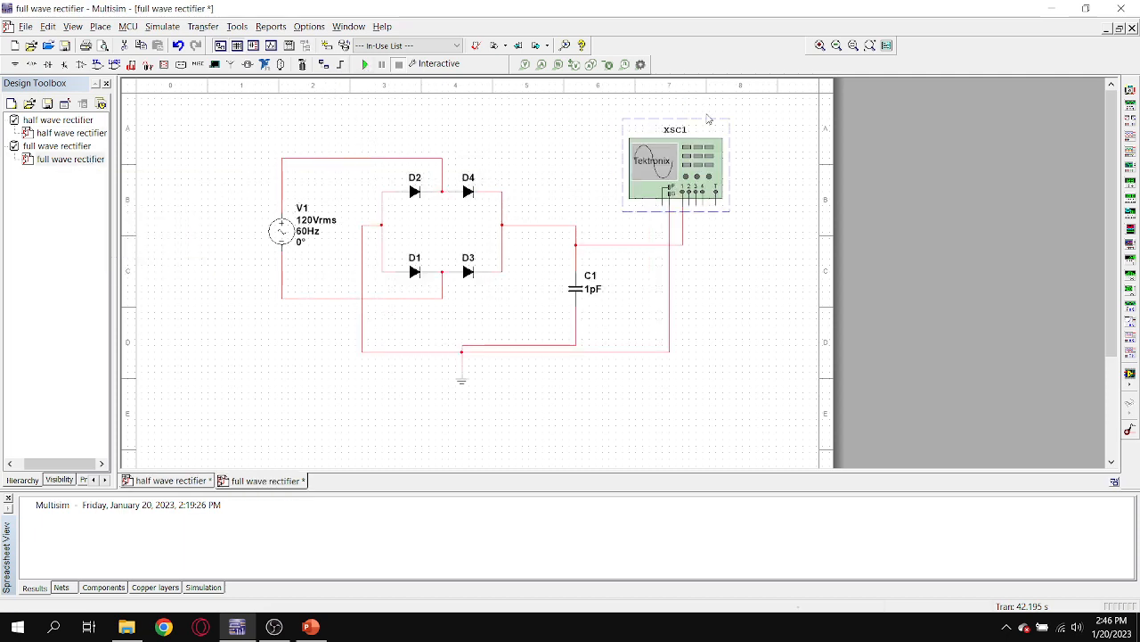